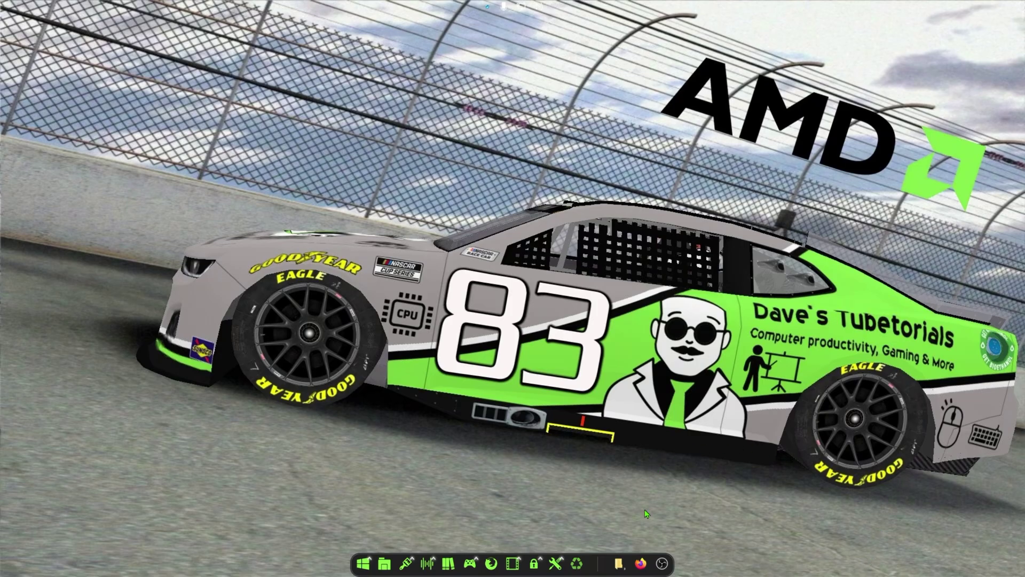
# Read through the Viper Racing required-files page in Firefox, then switch to the dgVoodoo2 downloads tab
pyautogui.click(642, 557)
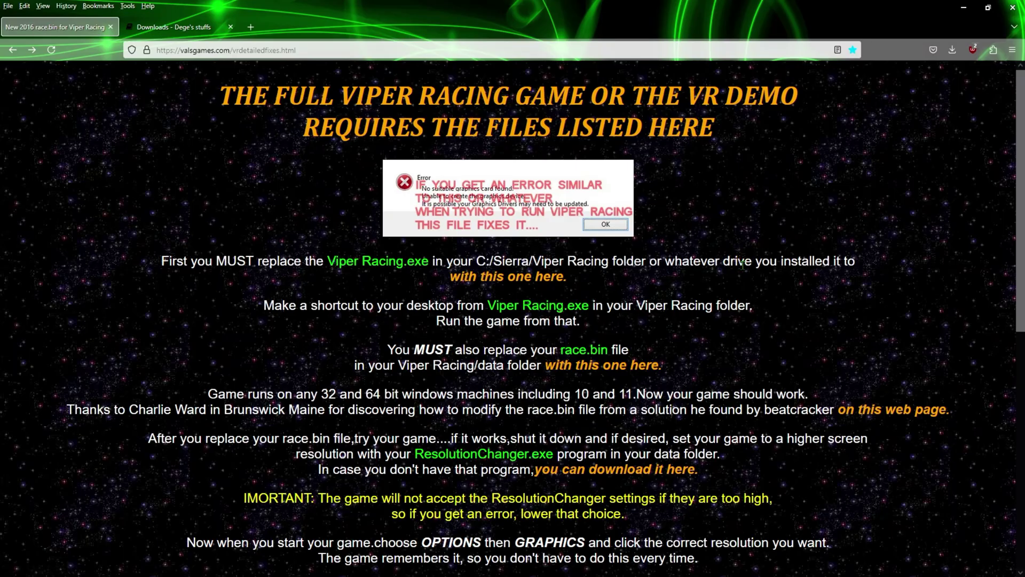
pyautogui.scroll(-2, 742, 266)
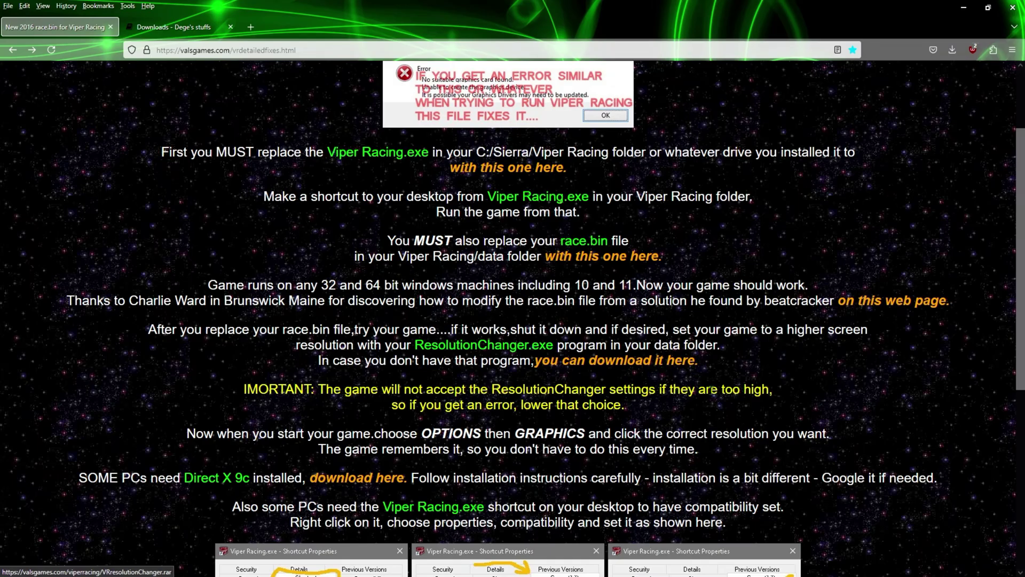
pyautogui.scroll(-2, 823, 388)
pyautogui.scroll(-5, 824, 388)
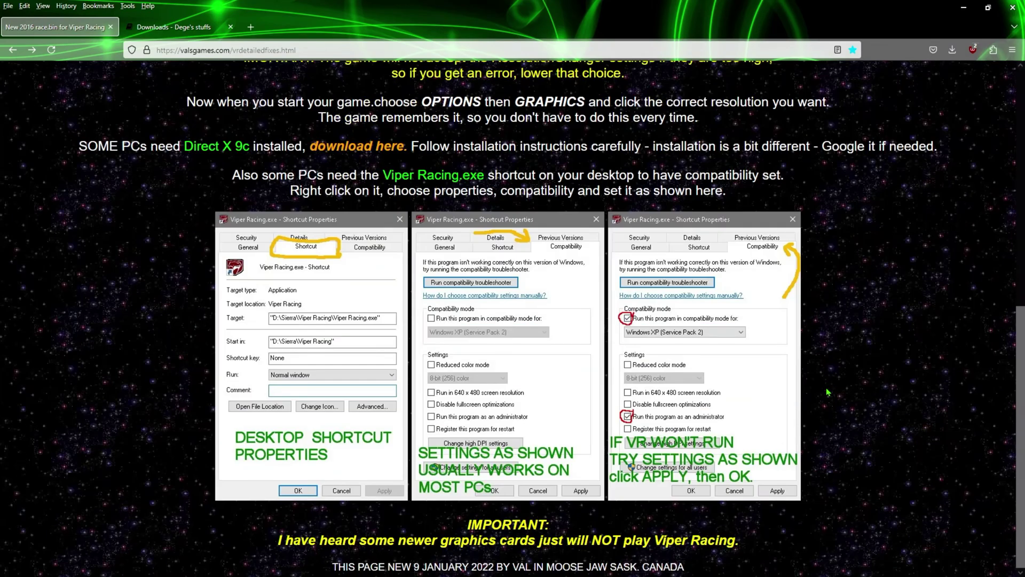
pyautogui.scroll(9, 623, 382)
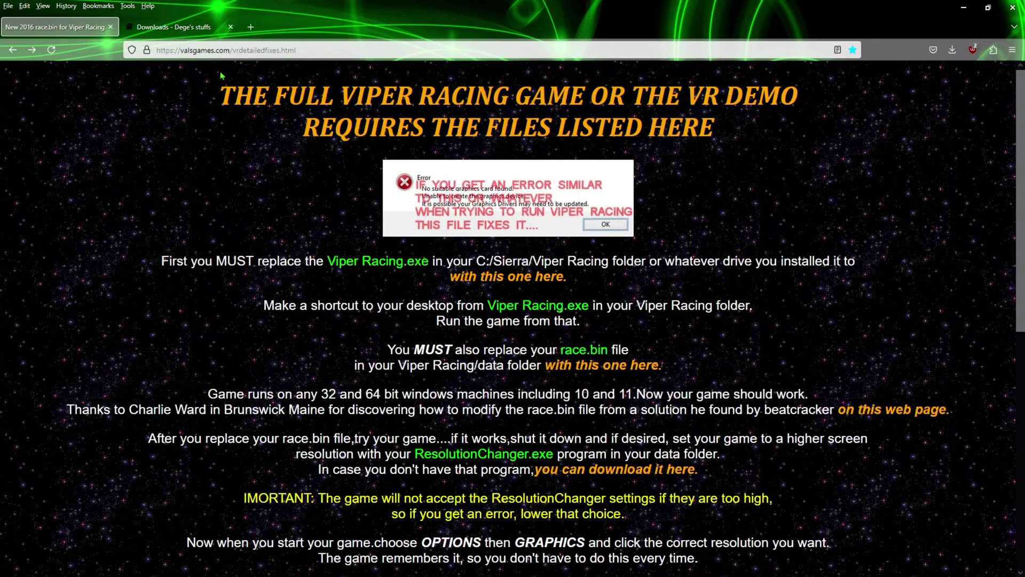
pyautogui.click(172, 26)
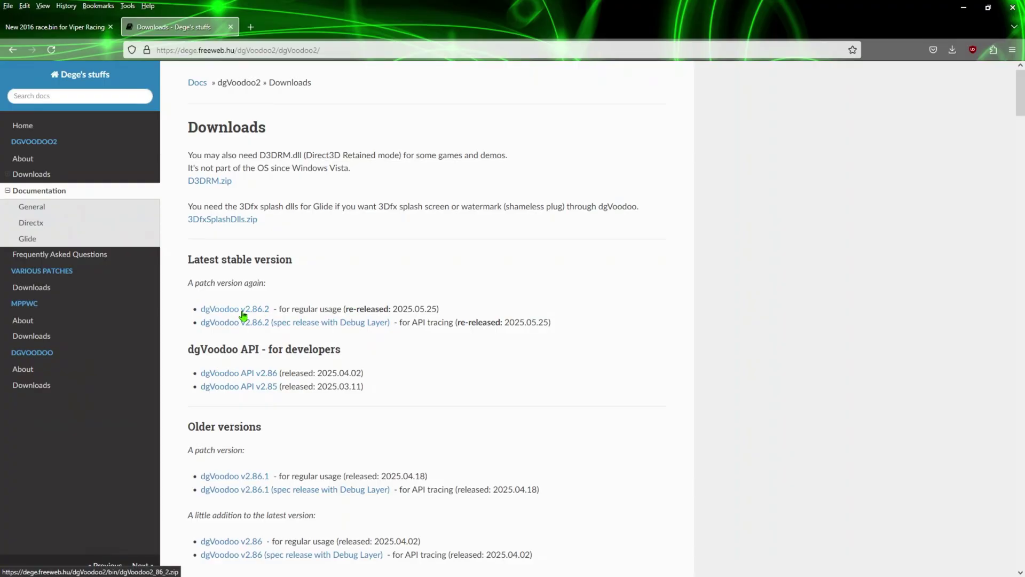
# Minimize Firefox after viewing the dgVoodoo v2.86.2 downloads page
pyautogui.click(963, 7)
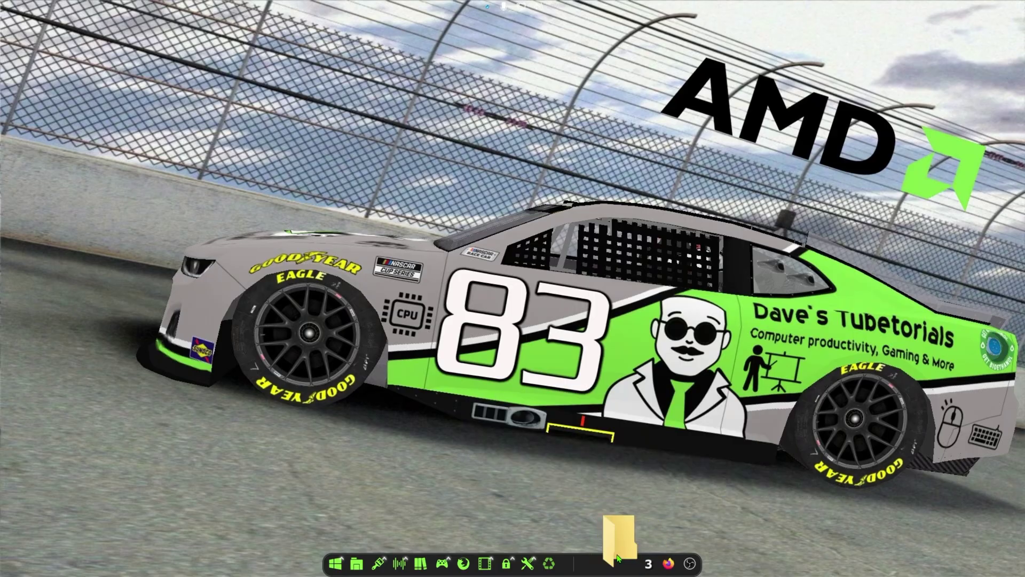
# Close Quick access and snap the Downloads\Viper Racing and C:\SIERRA\Viper Racing windows side by side
pyautogui.click(618, 558)
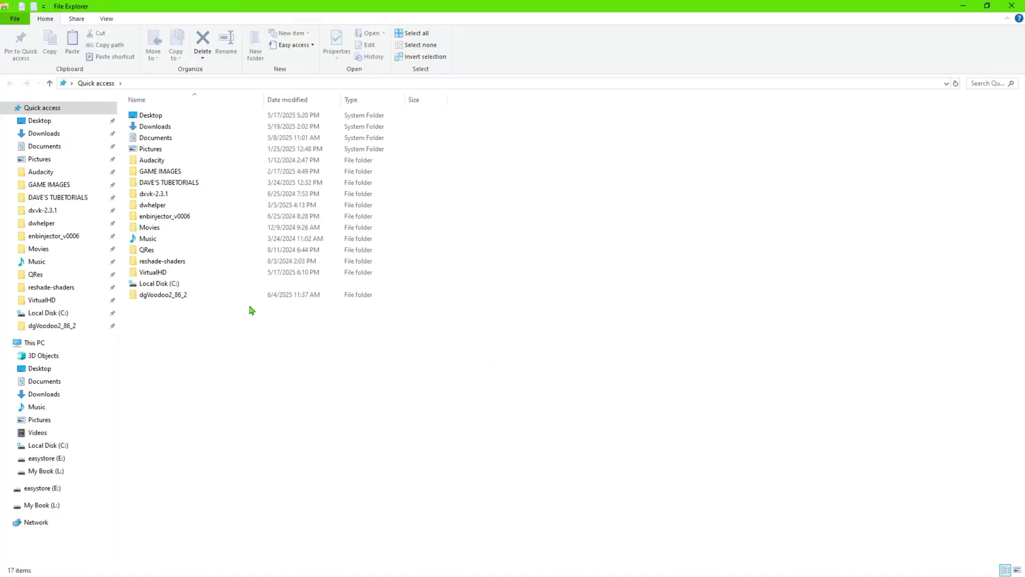
pyautogui.click(1012, 6)
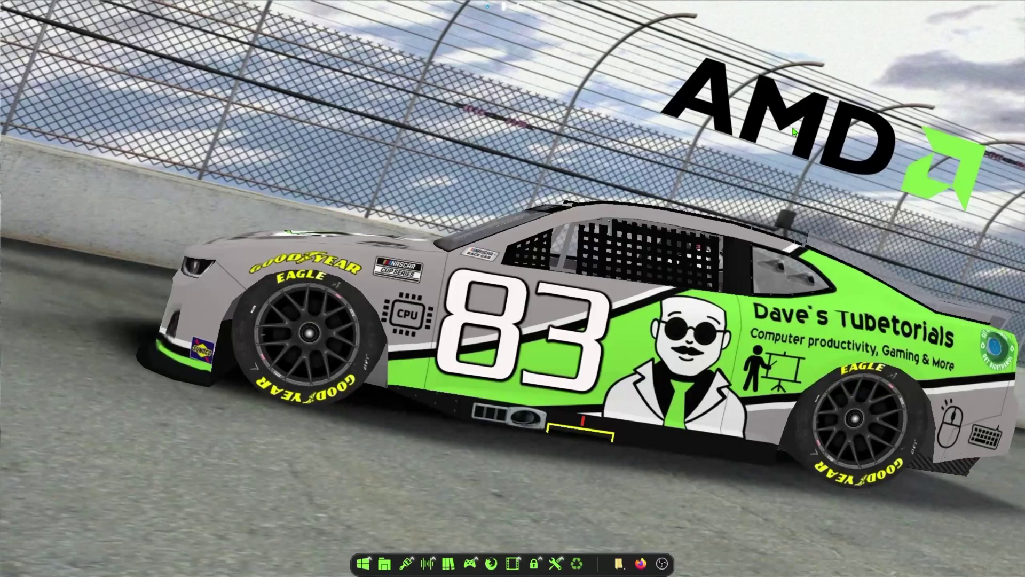
pyautogui.click(629, 560)
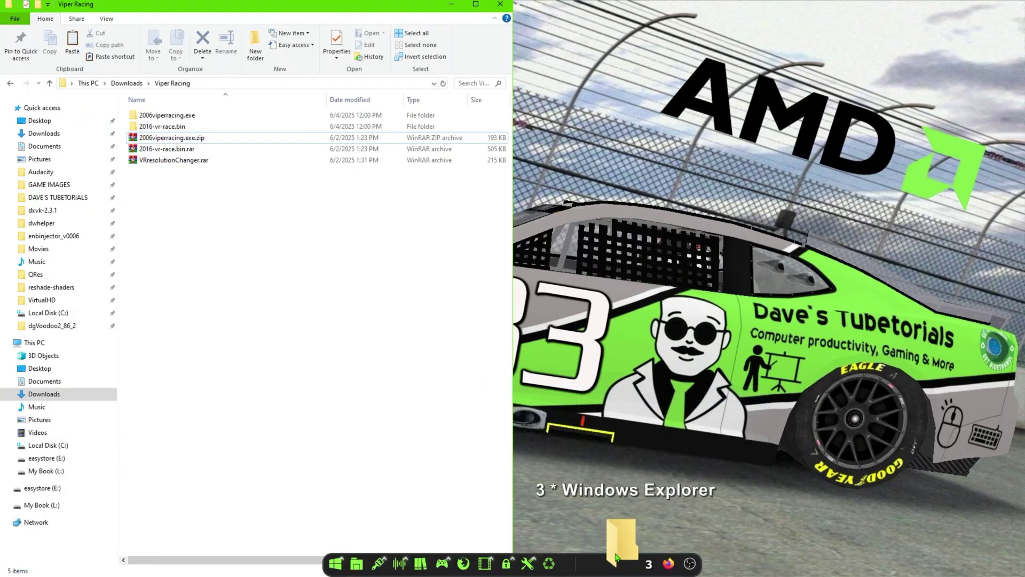
pyautogui.moveTo(629, 560)
pyautogui.click(704, 466)
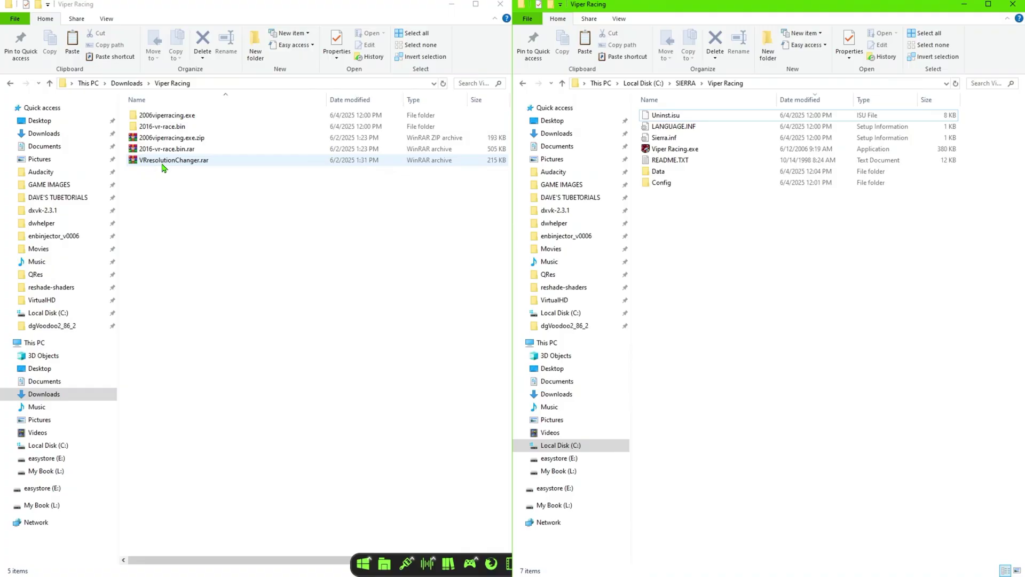
# Extract VResolutionChanger.rar to a VResolutionChanger folder and open the 2016-vr-race.bin folder
pyautogui.rightClick(189, 160)
pyautogui.click(262, 217)
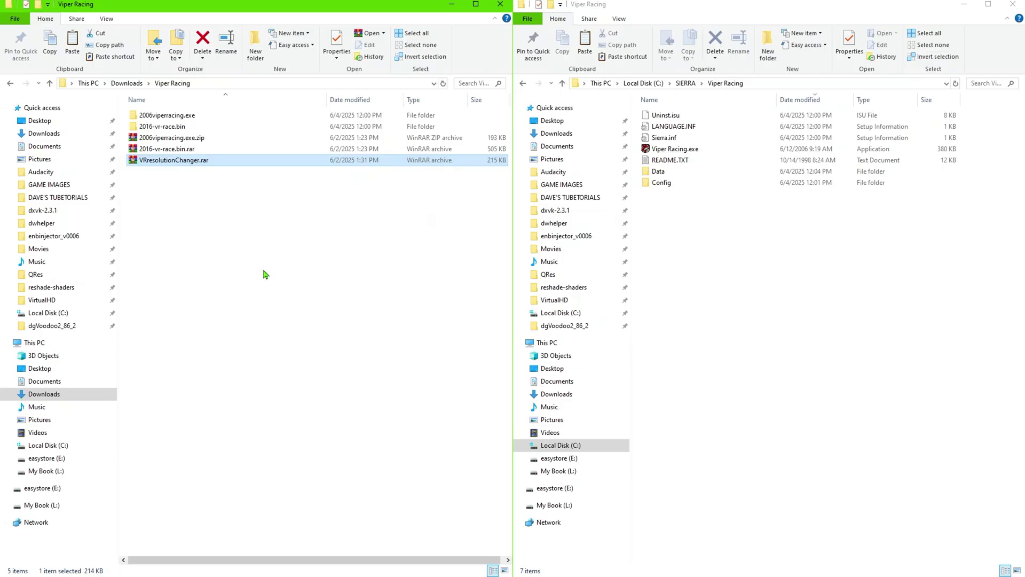
pyautogui.click(213, 260)
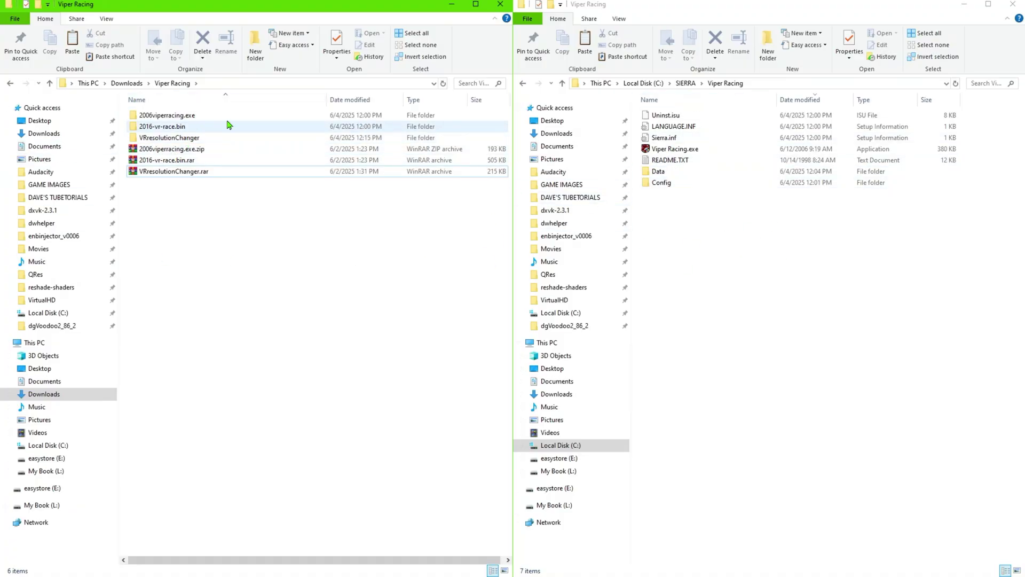
pyautogui.click(172, 131)
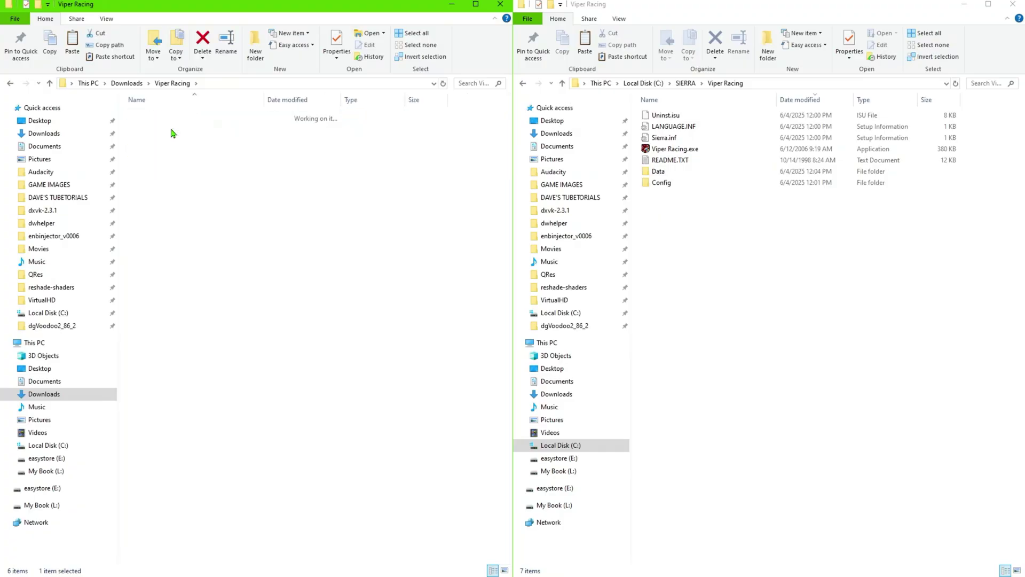
# Copy the 2016 race.bin into the game's Data folder, dismissing the replace prompt
pyautogui.click(150, 128)
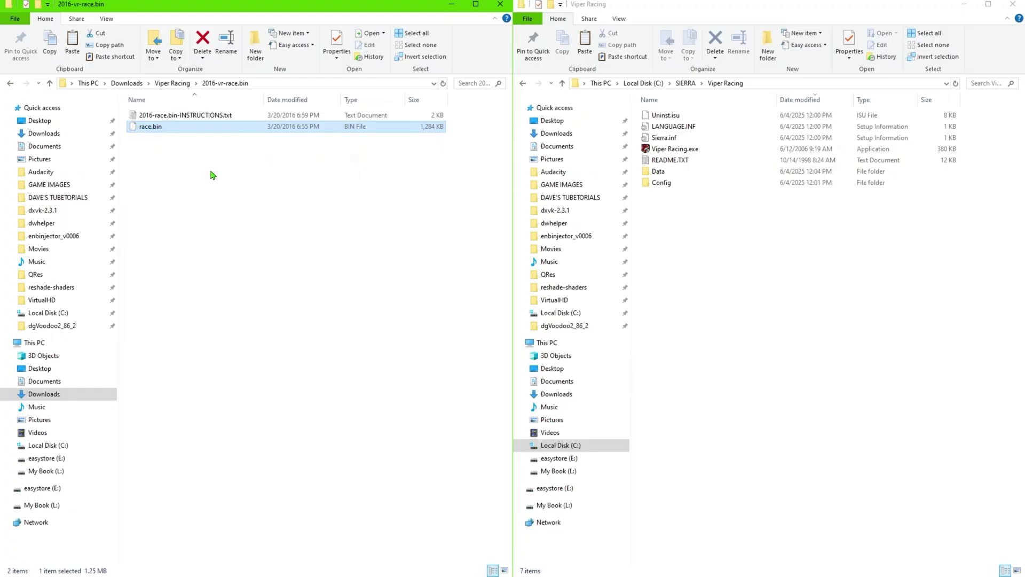
pyautogui.click(682, 197)
pyautogui.click(659, 174)
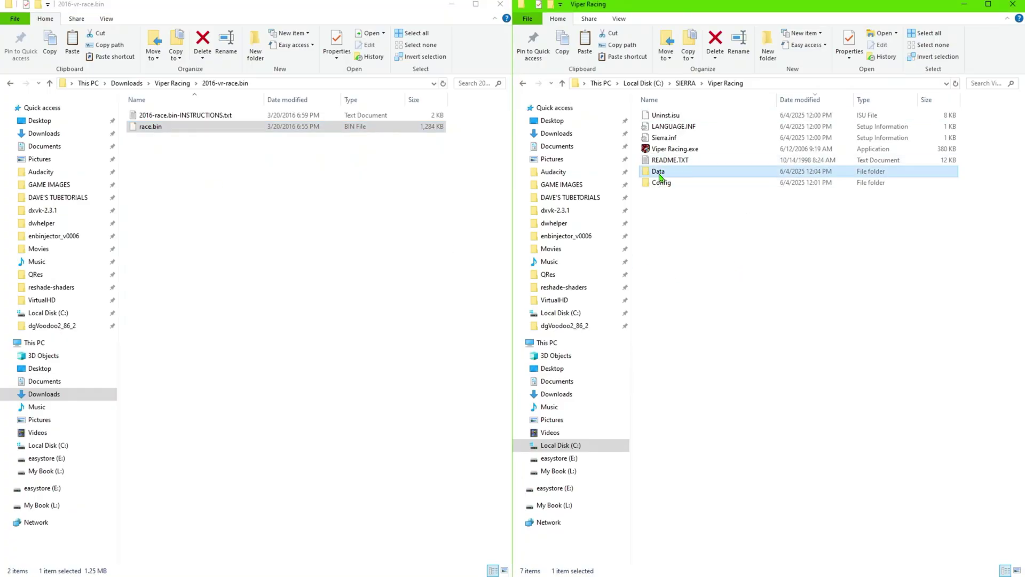
pyautogui.doubleClick(660, 176)
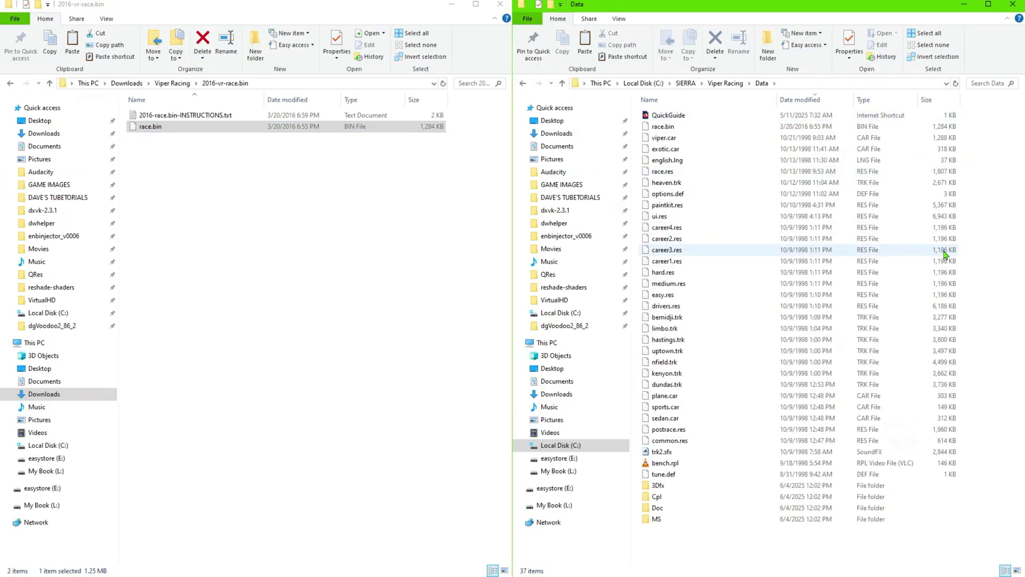
pyautogui.hotkey('ctrl', 'v')
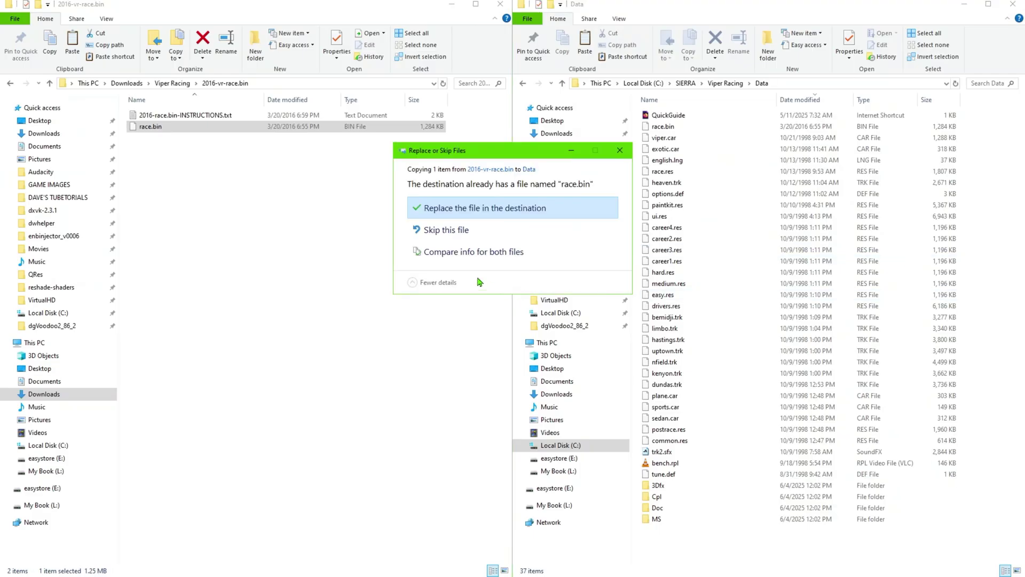
pyautogui.click(619, 152)
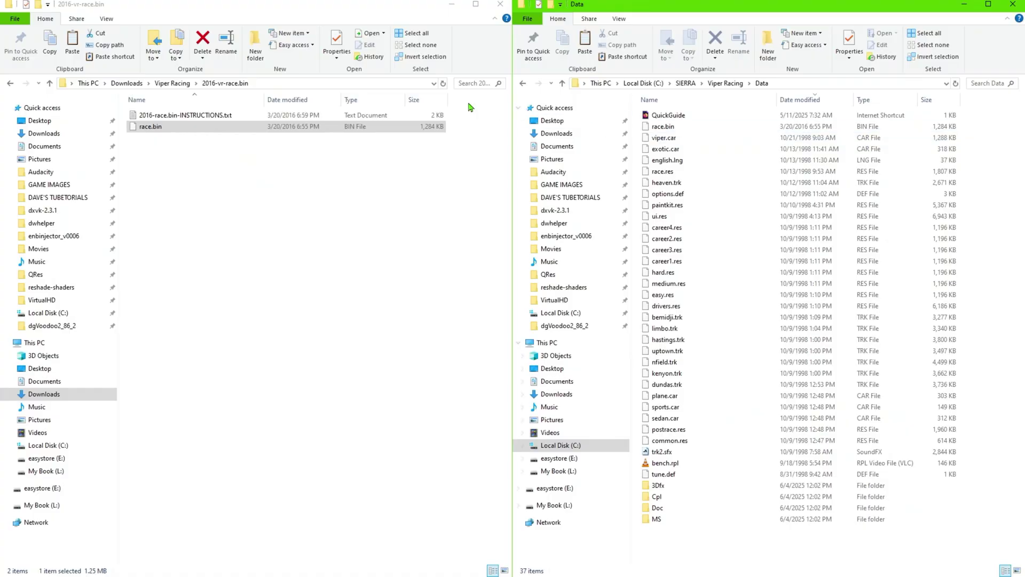
# Look over the patched Viper Racing.exe folder, then open the dgVoodoo2_86_2 folder
pyautogui.click(10, 83)
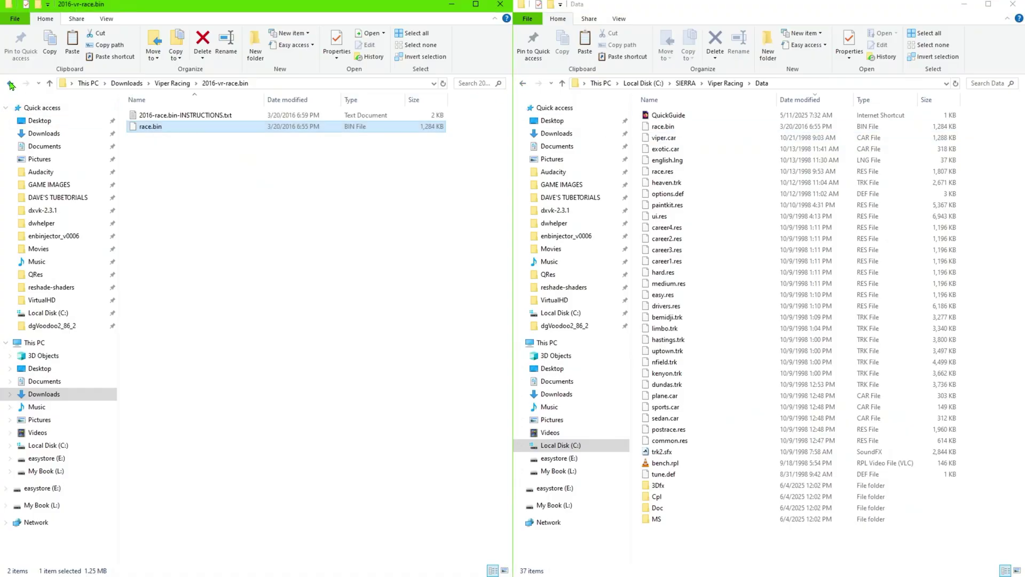
pyautogui.doubleClick(184, 115)
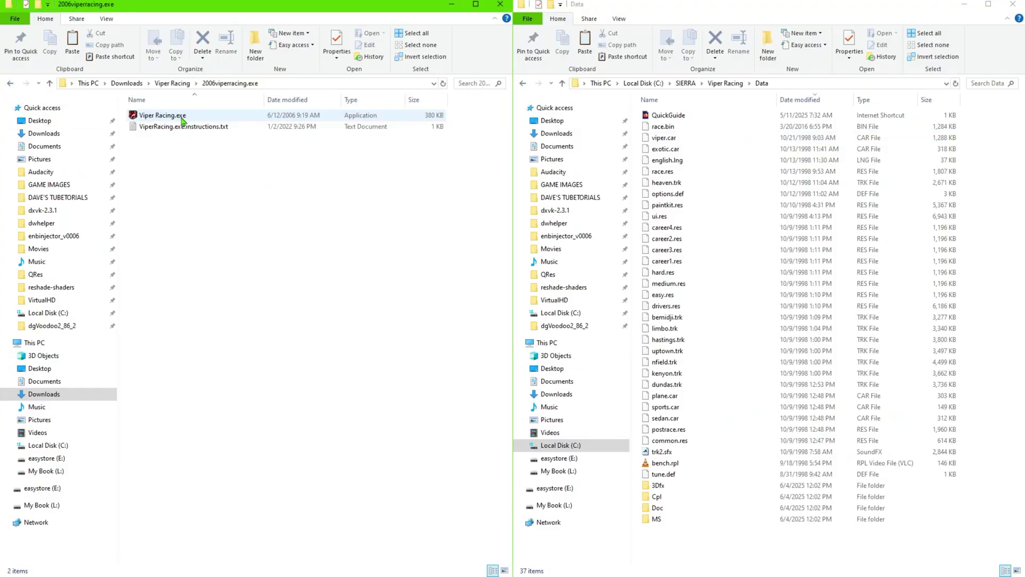
pyautogui.click(183, 118)
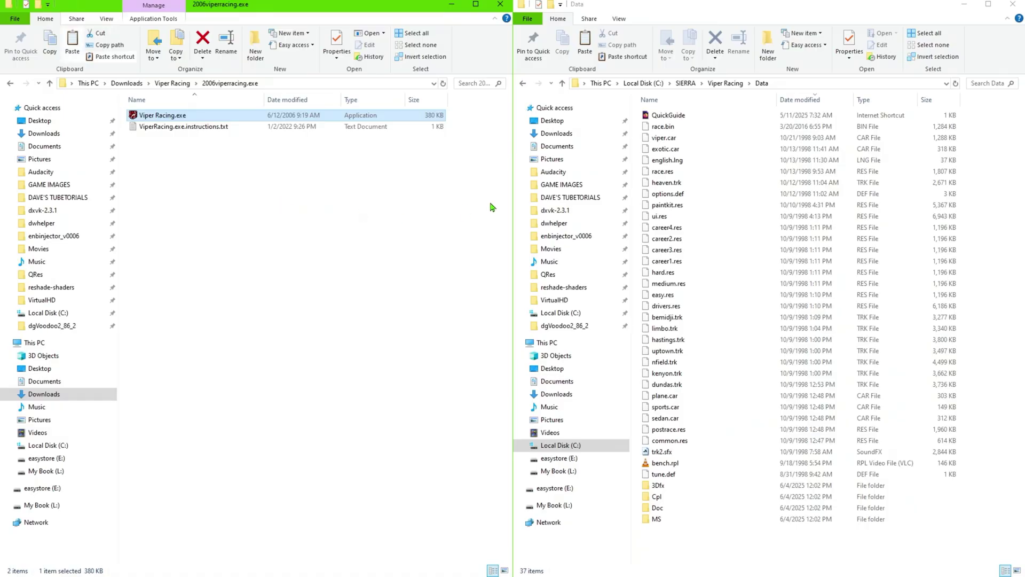
pyautogui.click(522, 84)
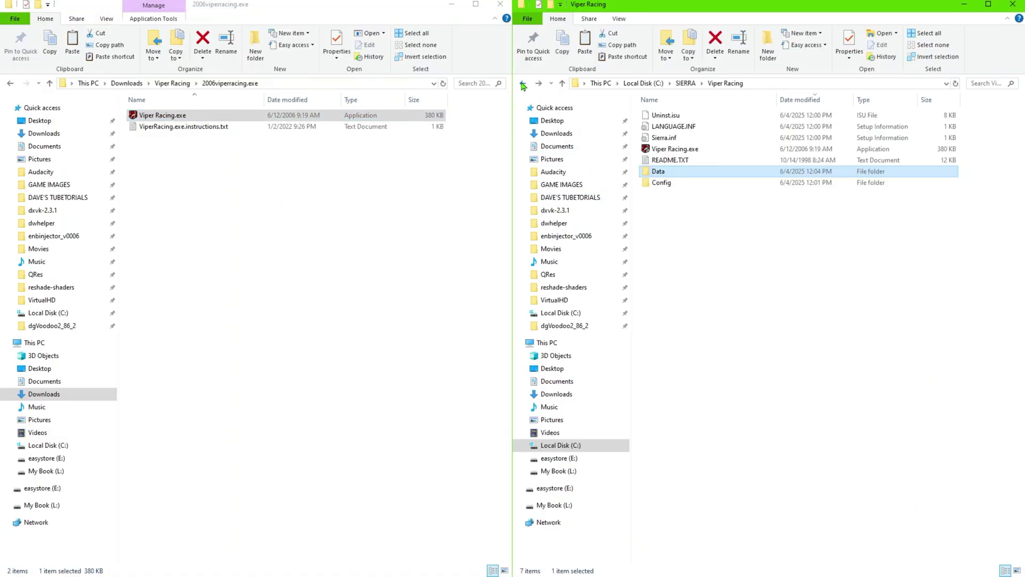
pyautogui.click(695, 261)
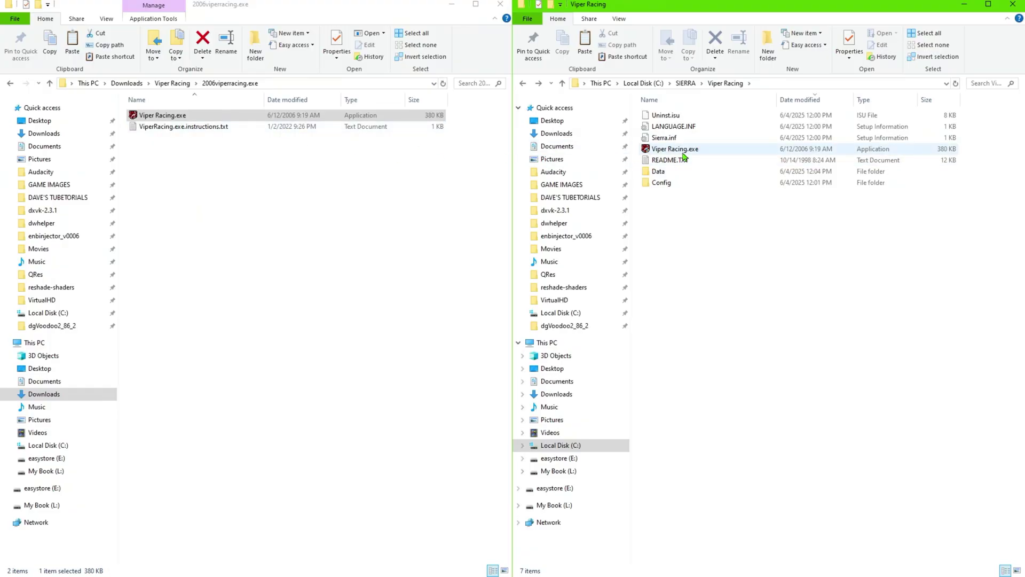
pyautogui.click(10, 84)
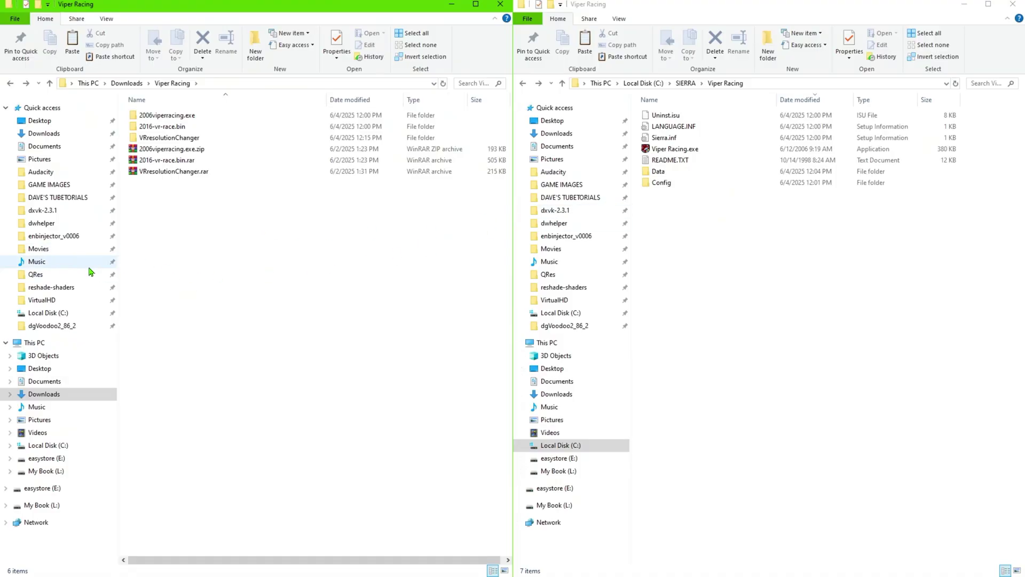
pyautogui.click(60, 328)
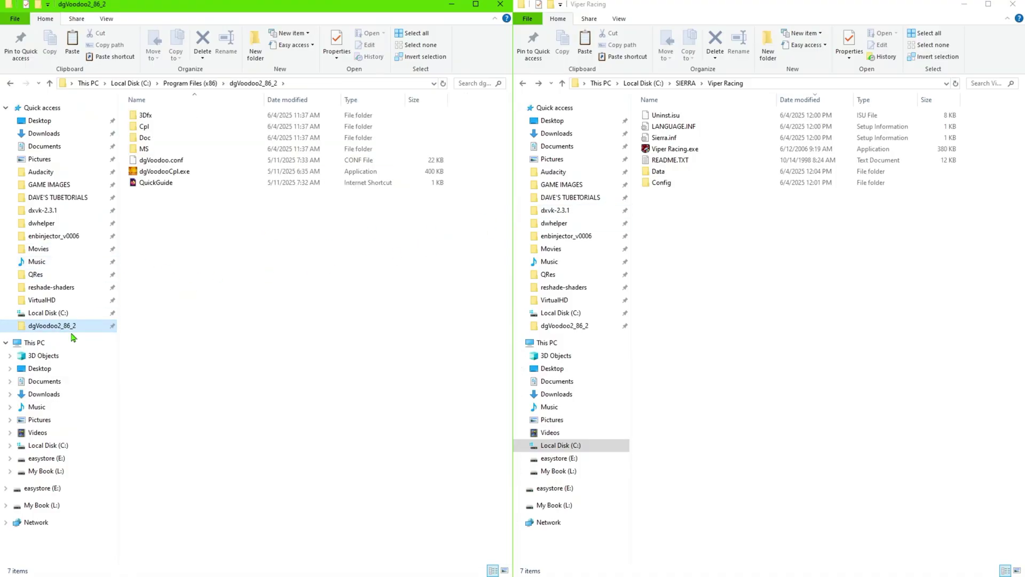
# Paste all seven dgVoodoo2 files into the game's Data folder, replacing existing ones
pyautogui.click(172, 193)
pyautogui.hotkey('ctrl', 'a')
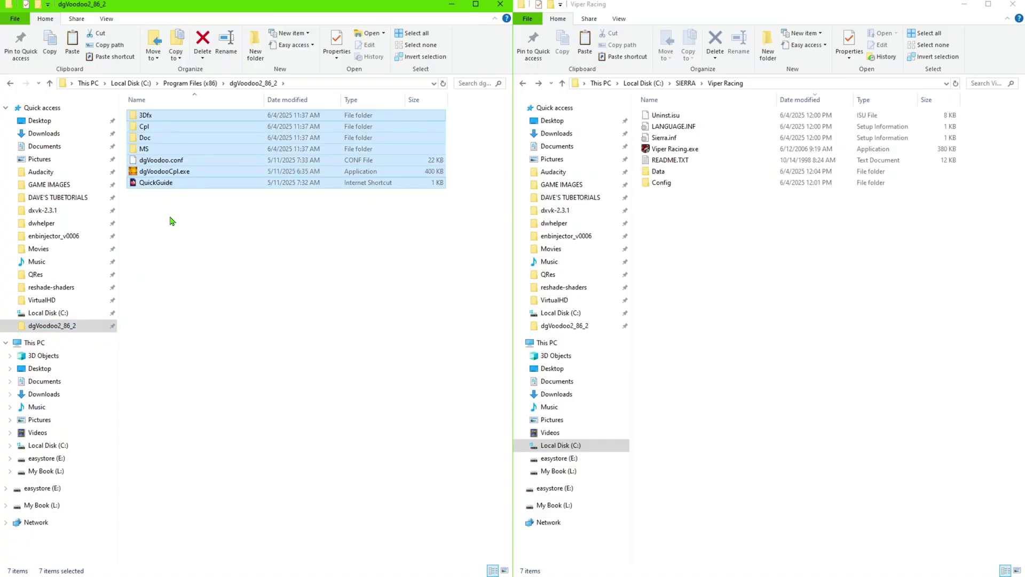
pyautogui.doubleClick(658, 171)
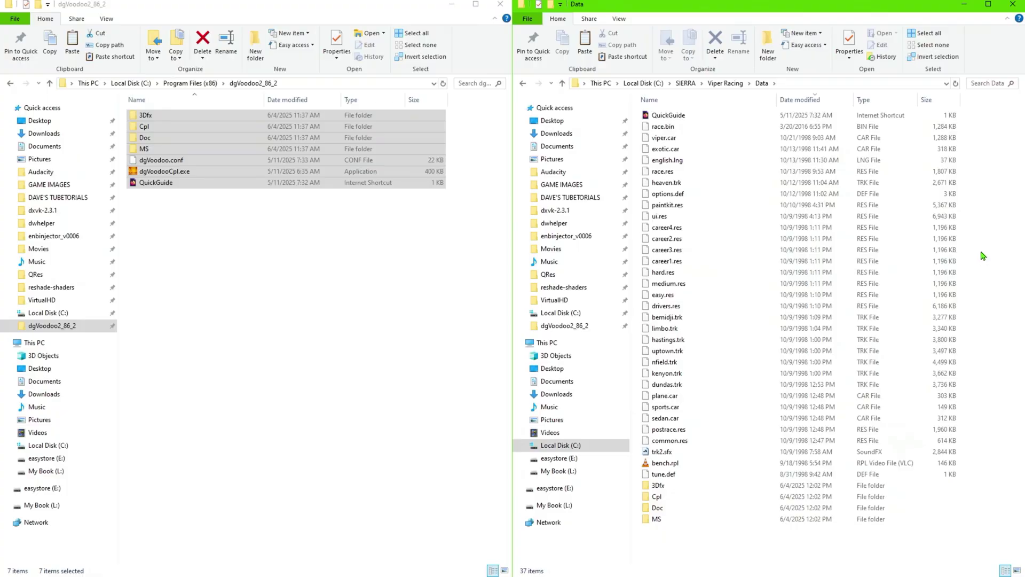
pyautogui.hotkey('ctrl', 'v')
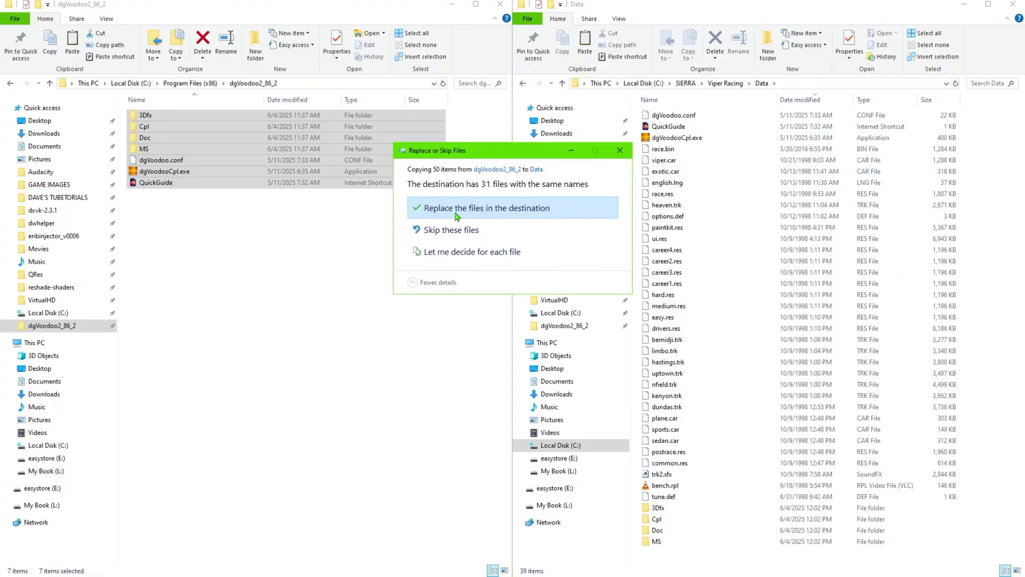
pyautogui.click(456, 213)
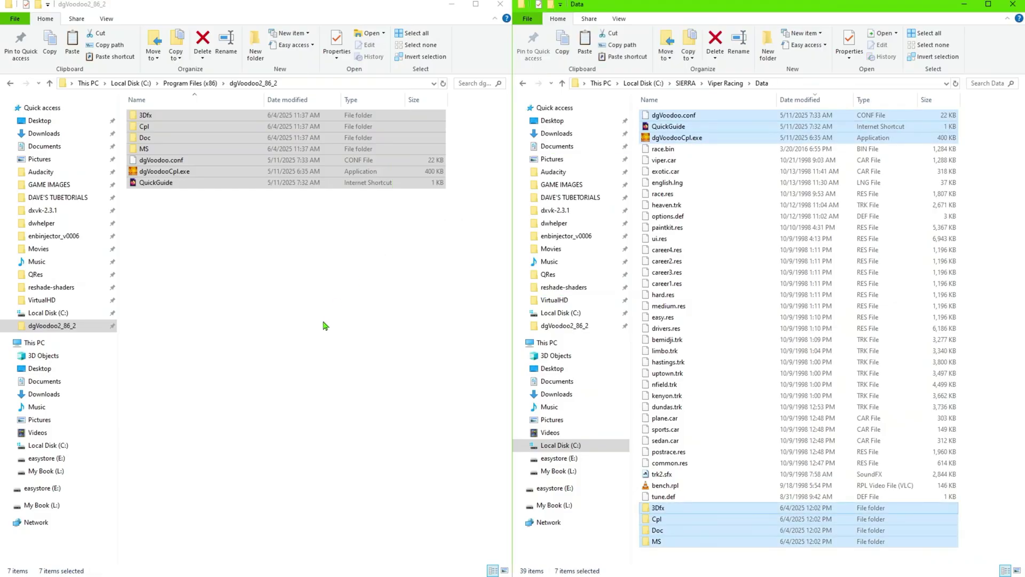
pyautogui.click(323, 326)
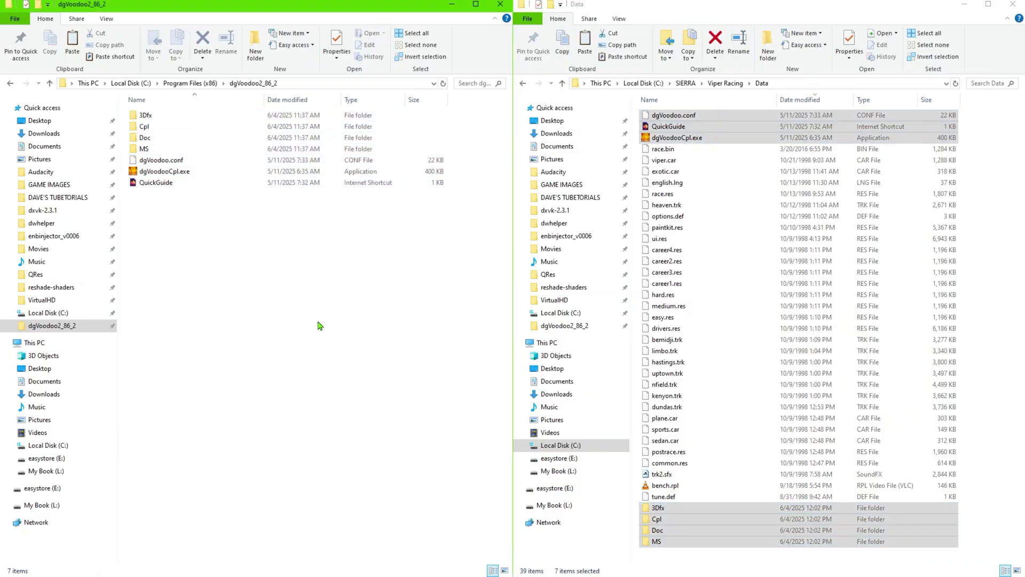
pyautogui.click(1000, 243)
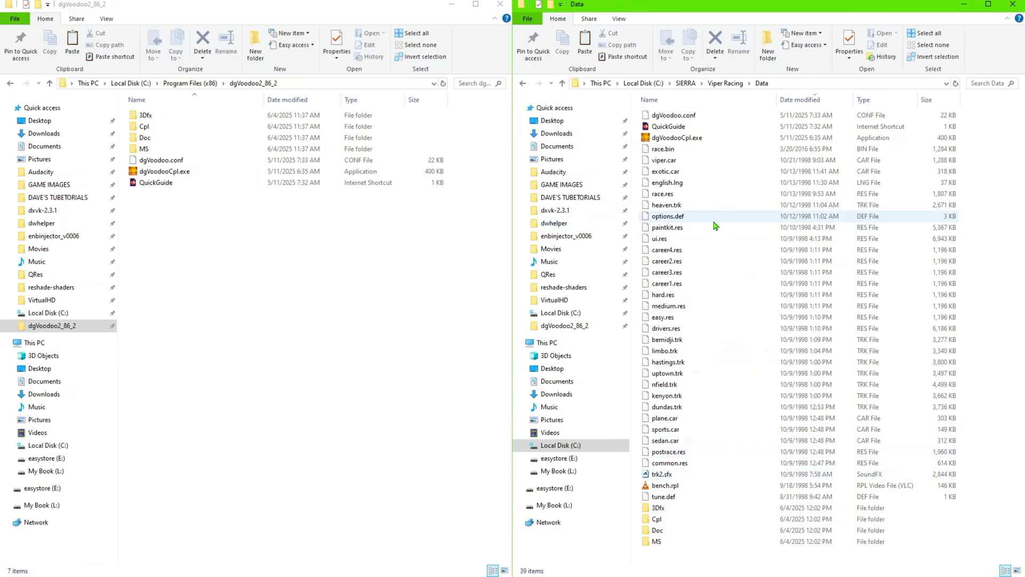
# Copy the four DLLs (D3D8, D3D9, D3DImm, DDraw) from MS\x86 into Data
pyautogui.click(660, 542)
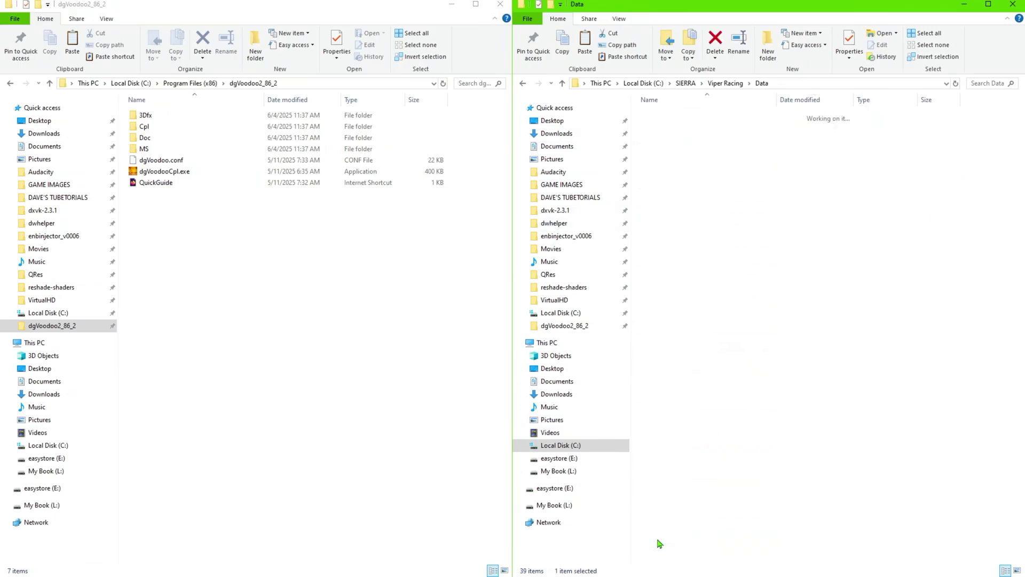
pyautogui.doubleClick(658, 149)
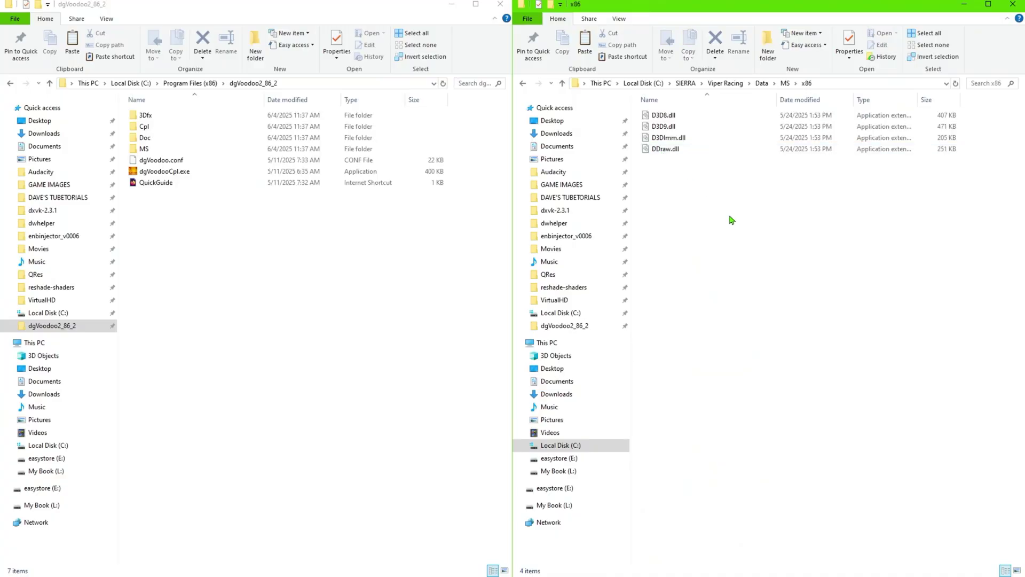
pyautogui.hotkey('ctrl', 'a')
pyautogui.click(522, 84)
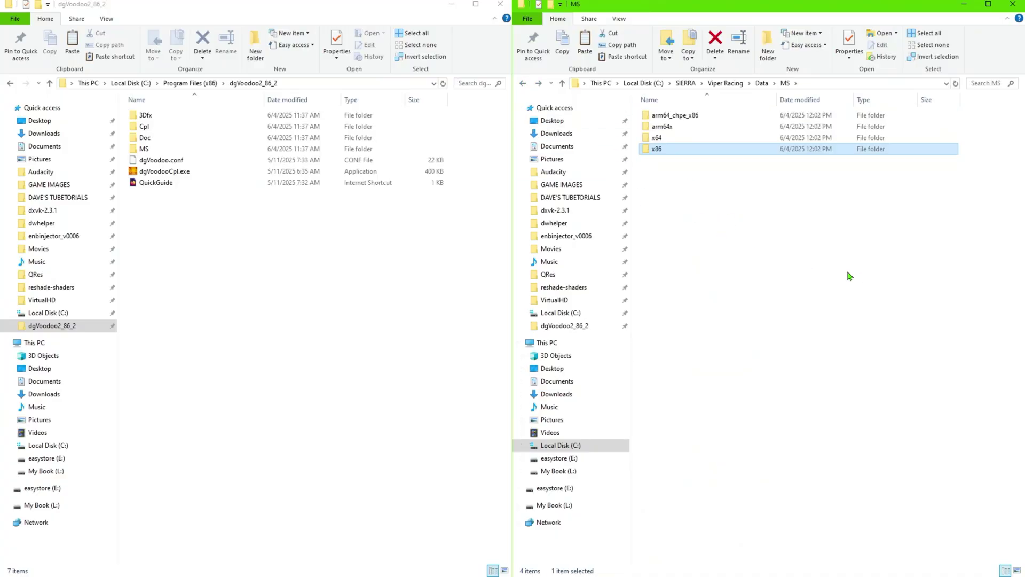
pyautogui.click(522, 84)
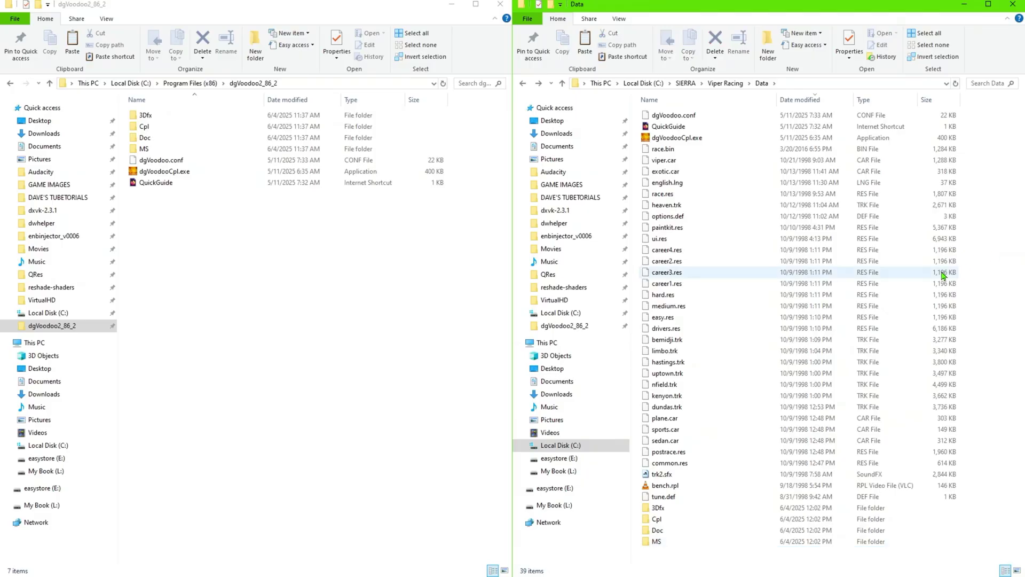
pyautogui.hotkey('ctrl', 'v')
pyautogui.click(984, 339)
# Tick Run as administrator in dgVoodooCpl.exe's Compatibility properties, then launch it
pyautogui.scroll(-1, 979, 375)
pyautogui.scroll(1, 980, 374)
pyautogui.click(667, 183)
pyautogui.rightClick(668, 184)
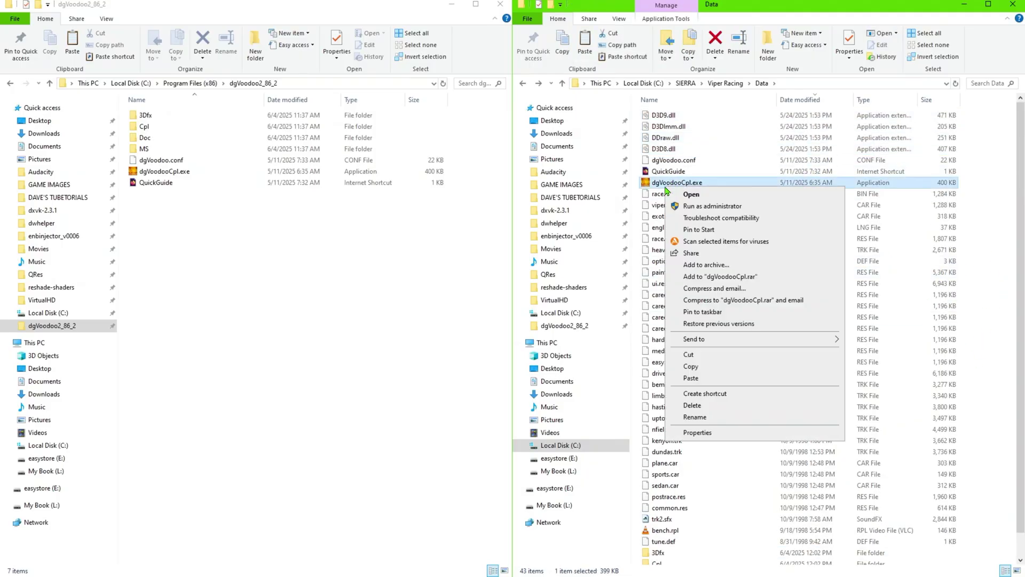
pyautogui.click(698, 432)
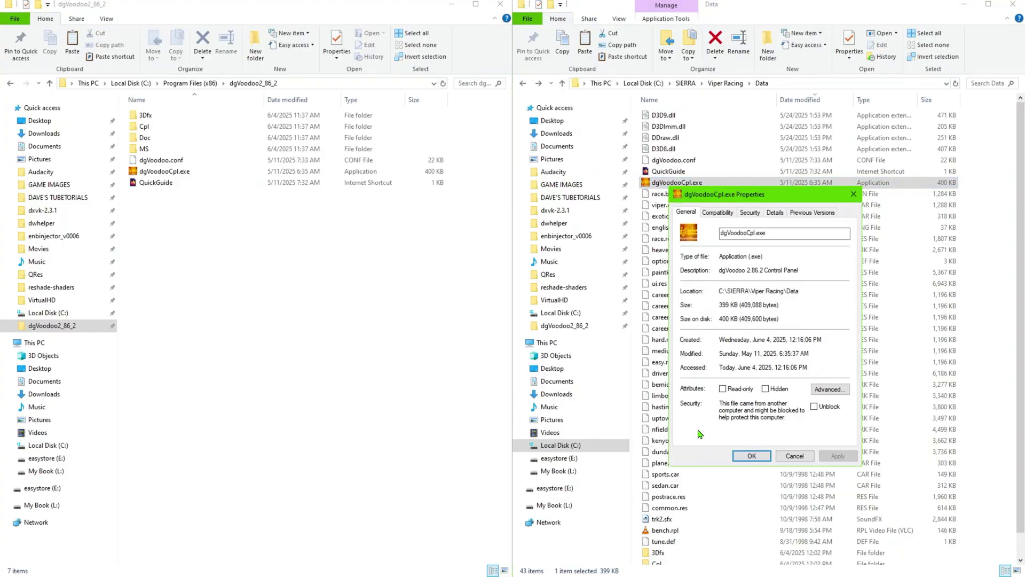
pyautogui.click(718, 212)
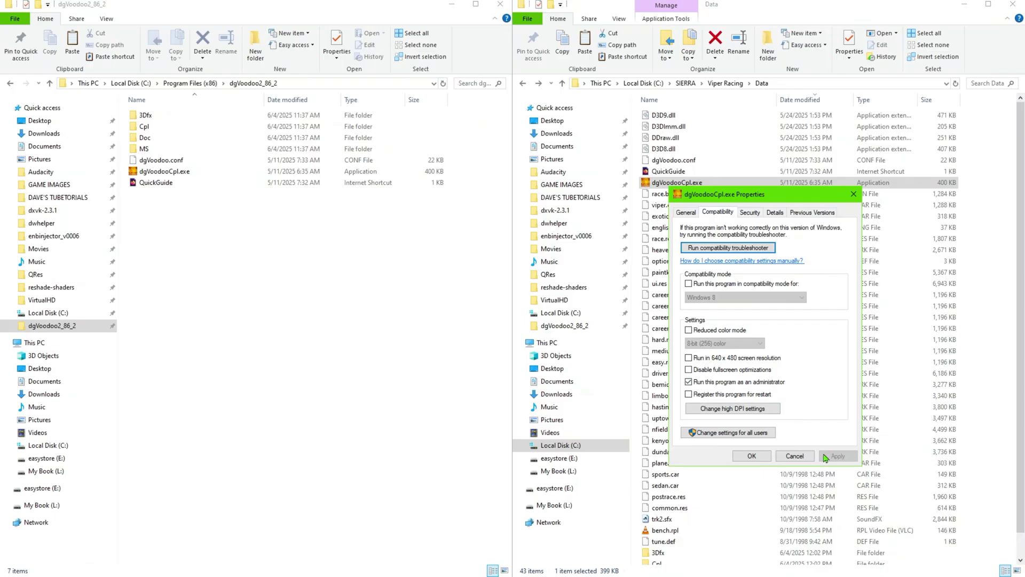
pyautogui.click(753, 458)
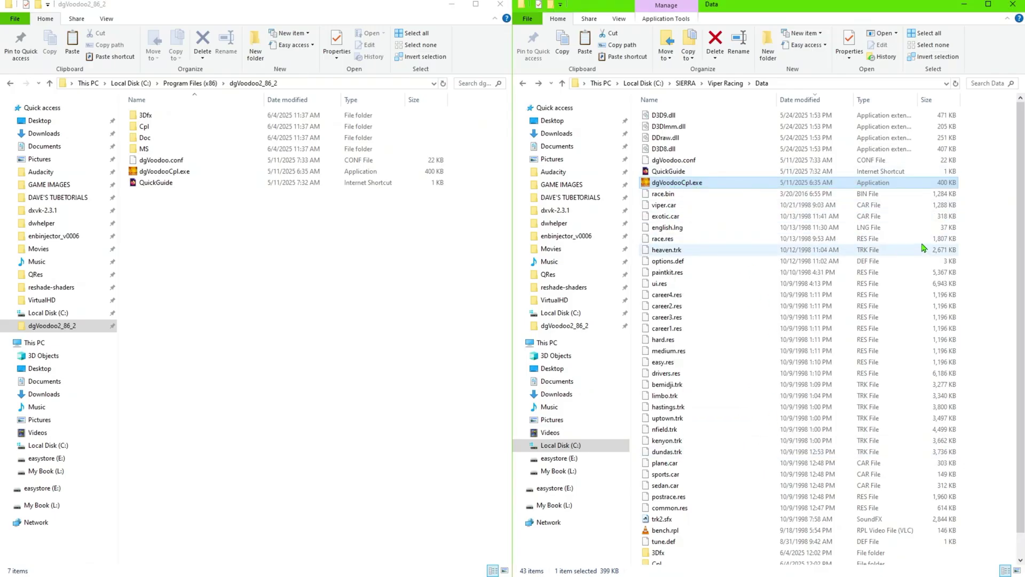
pyautogui.doubleClick(678, 182)
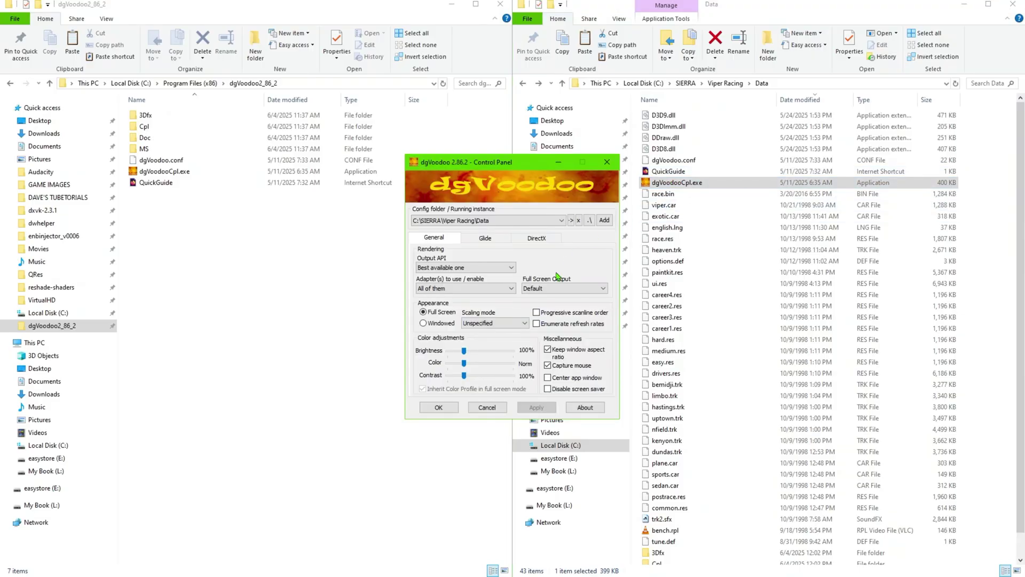
# Set Output API to Direct3D 12 (feature level 12.0) and scaling to Stretched, keep Aspect Ratio
pyautogui.click(510, 267)
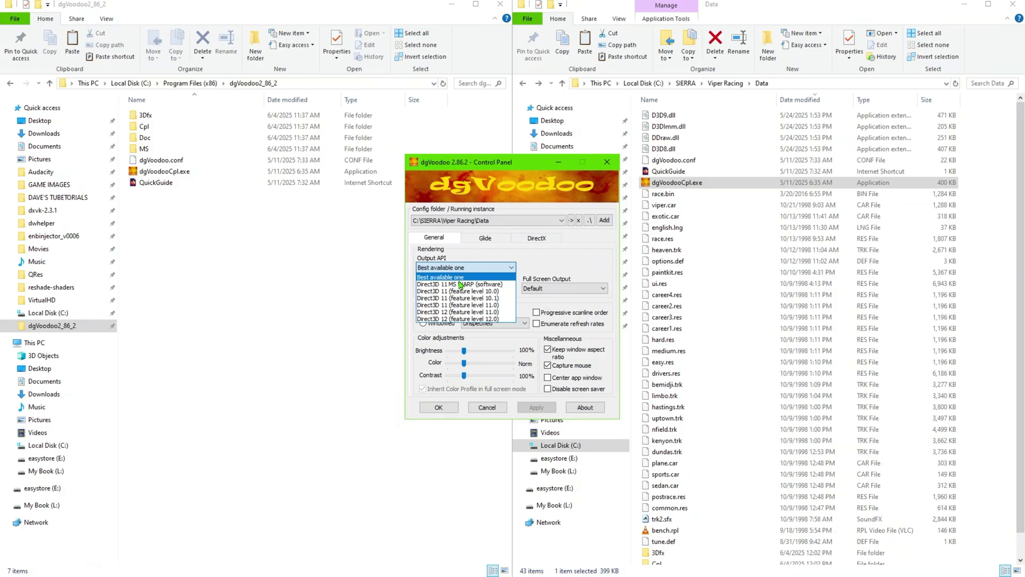
pyautogui.click(502, 319)
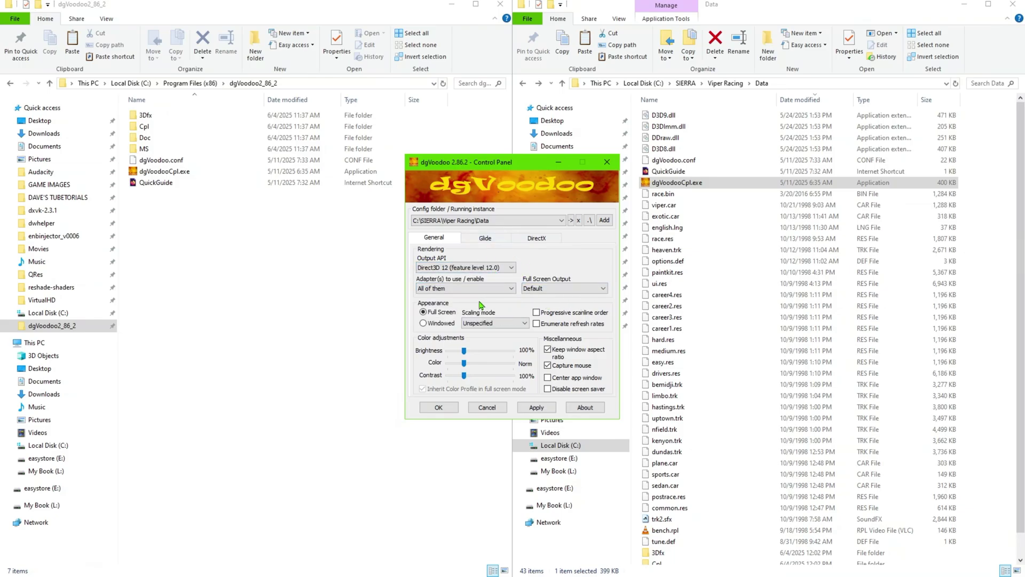
pyautogui.click(524, 324)
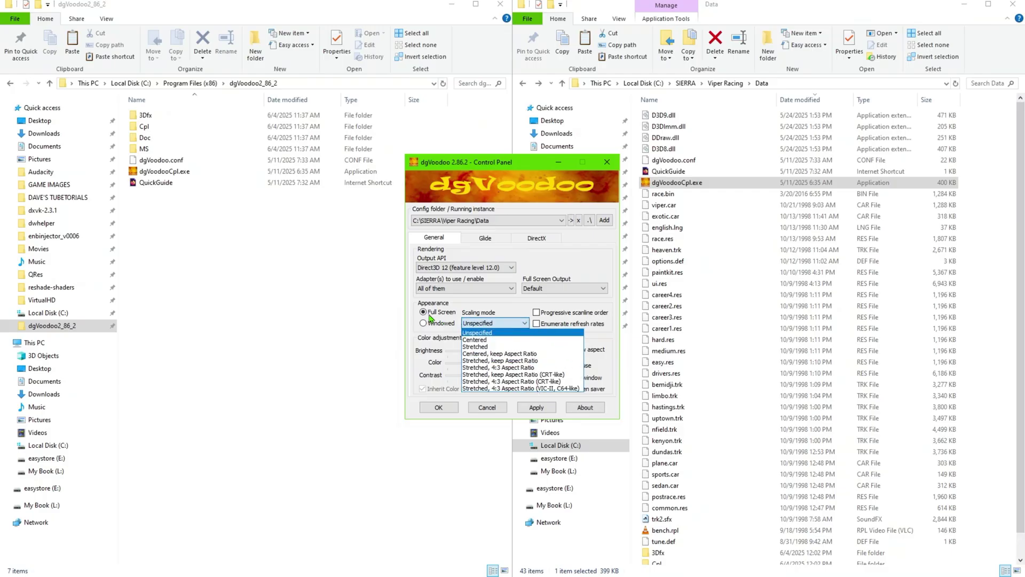
pyautogui.click(552, 374)
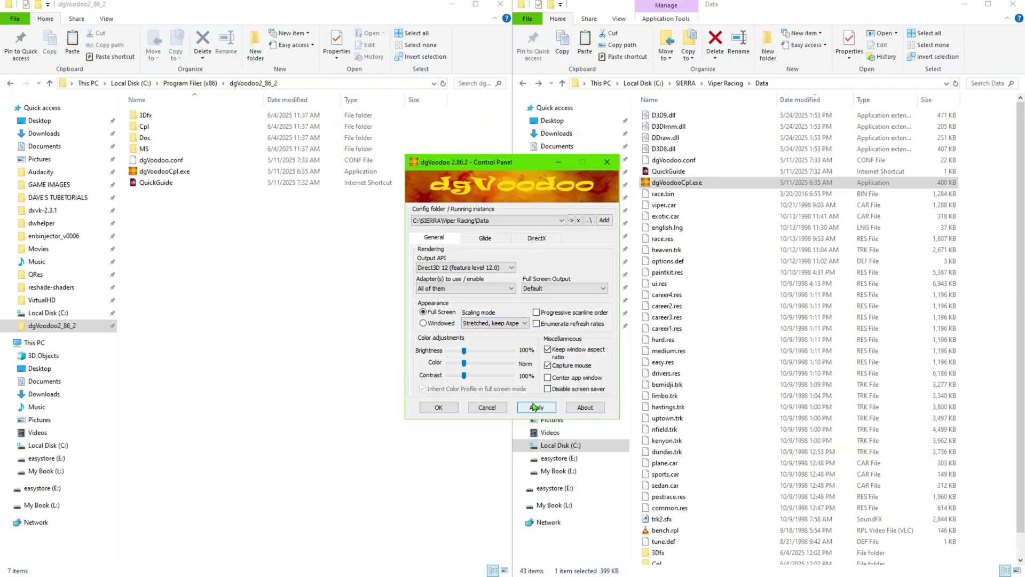
pyautogui.click(524, 324)
pyautogui.click(540, 375)
# On the DirectX tab, set VRAM to 4096 MB, resolution 1920x1080 and MSAA antialiasing 8x
pyautogui.click(544, 241)
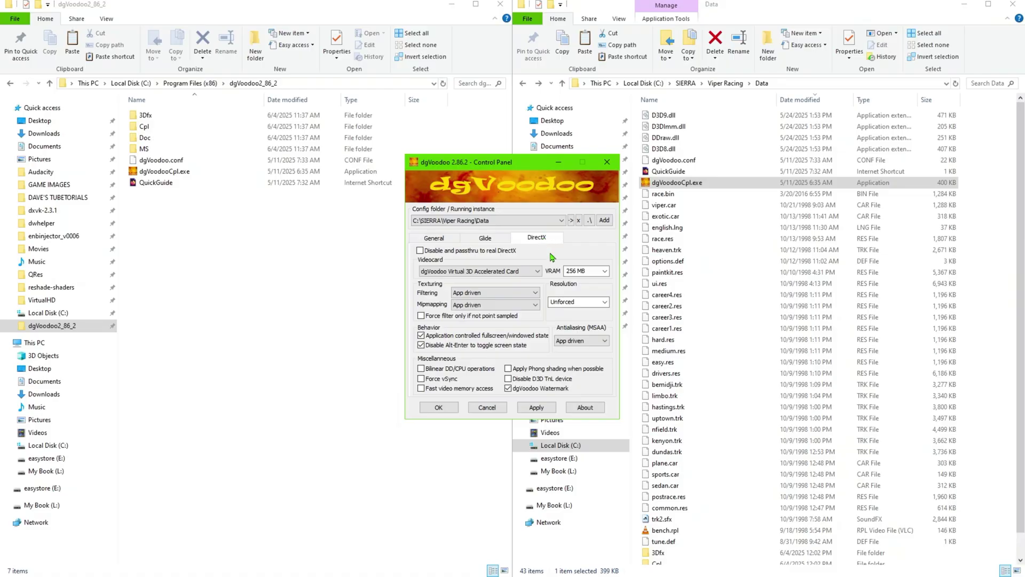
pyautogui.click(604, 270)
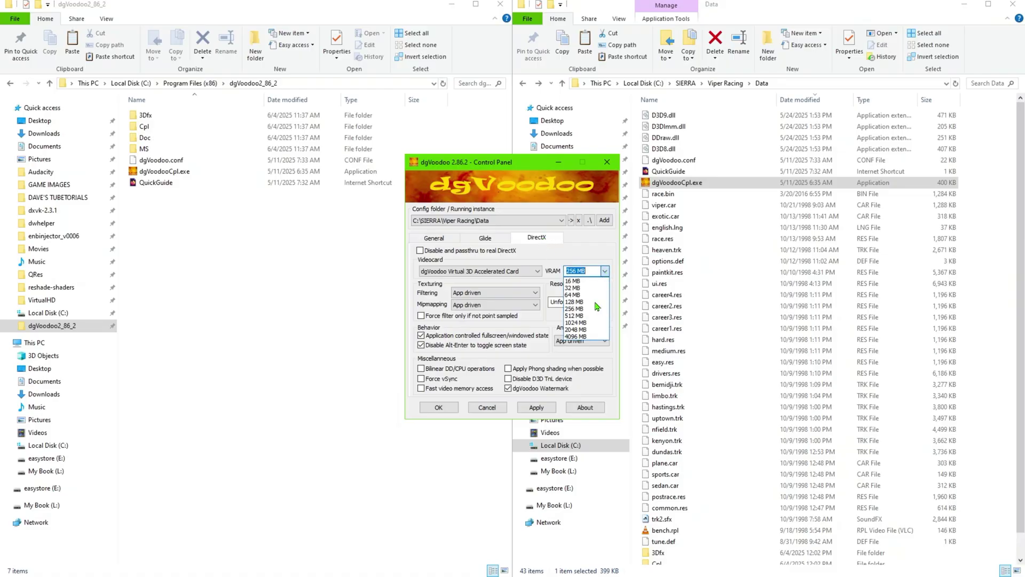
pyautogui.click(589, 336)
pyautogui.click(604, 302)
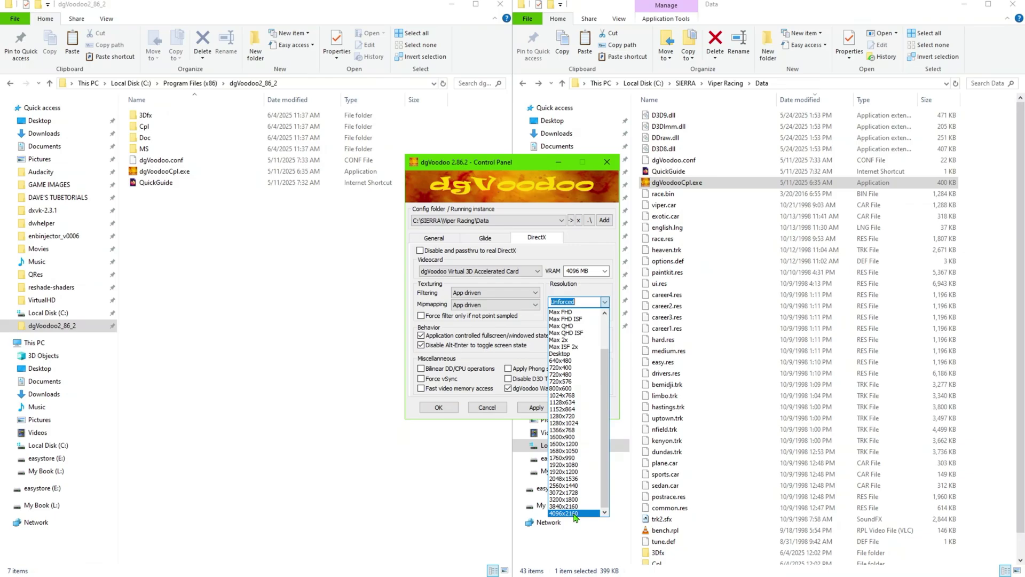
pyautogui.click(578, 466)
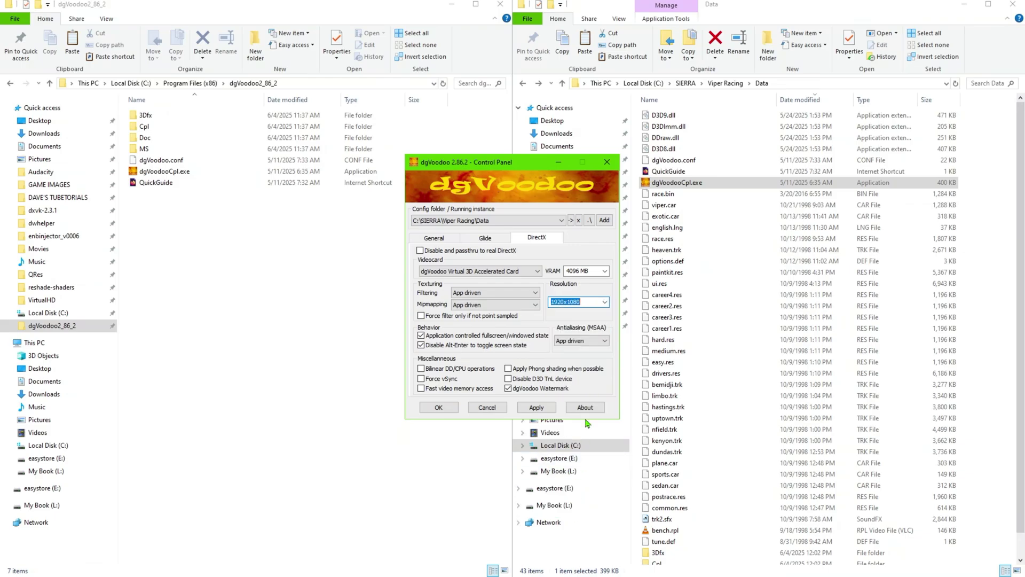
pyautogui.click(584, 342)
pyautogui.click(566, 379)
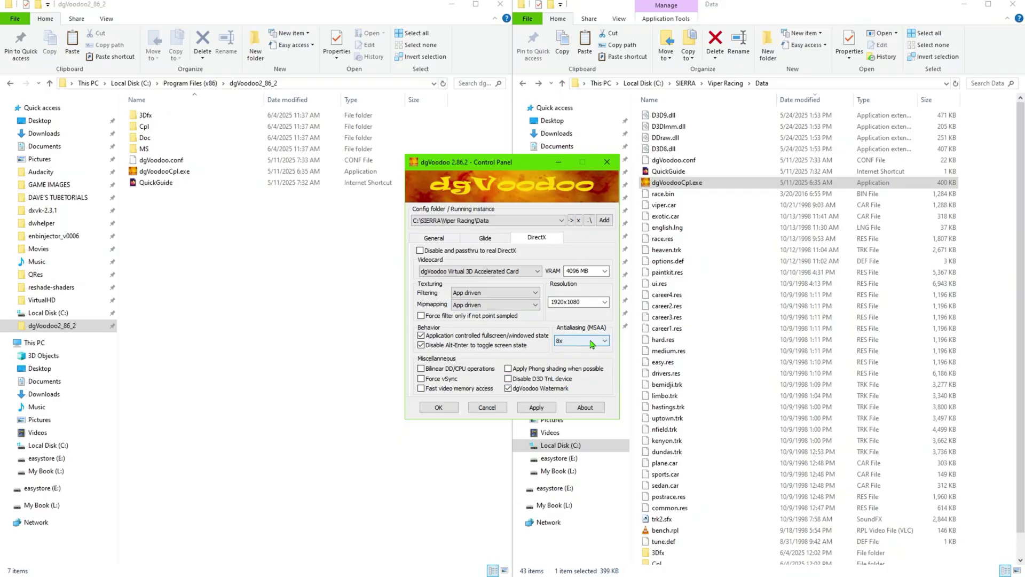
pyautogui.click(535, 293)
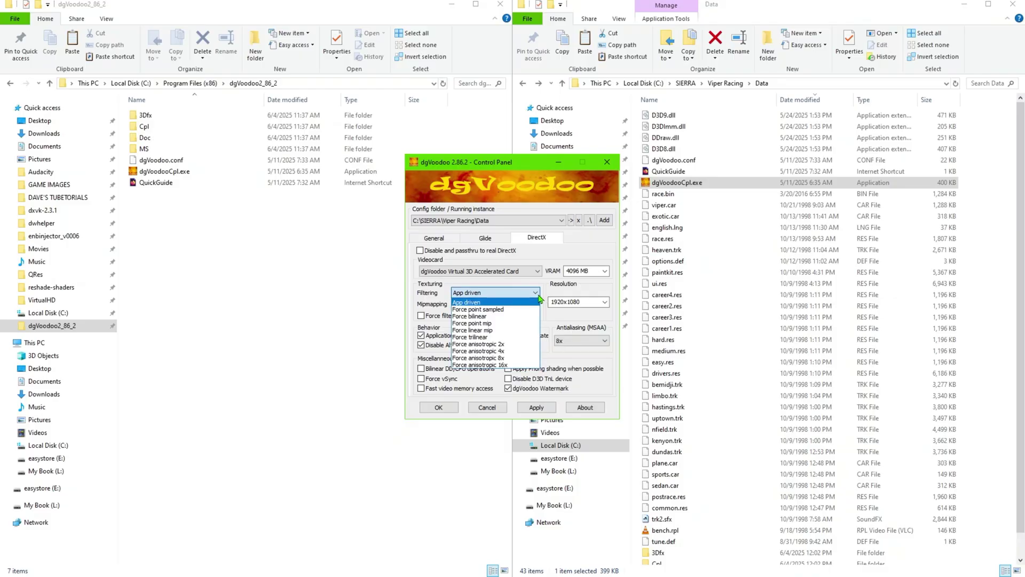
# Force anisotropic 16x filtering and vSync, then apply and save the dgVoodoo settings
pyautogui.click(493, 365)
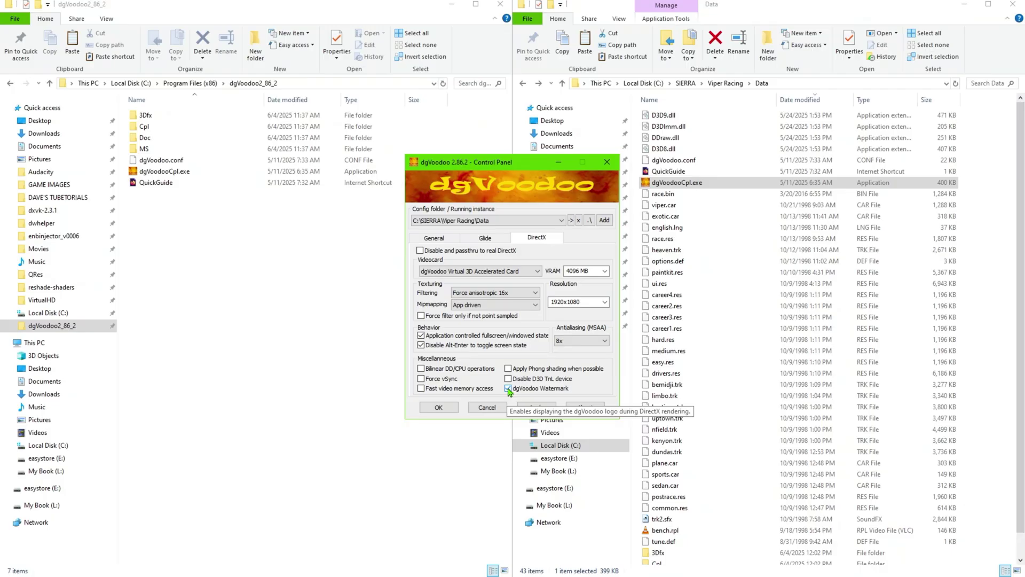
pyautogui.rightClick(427, 380)
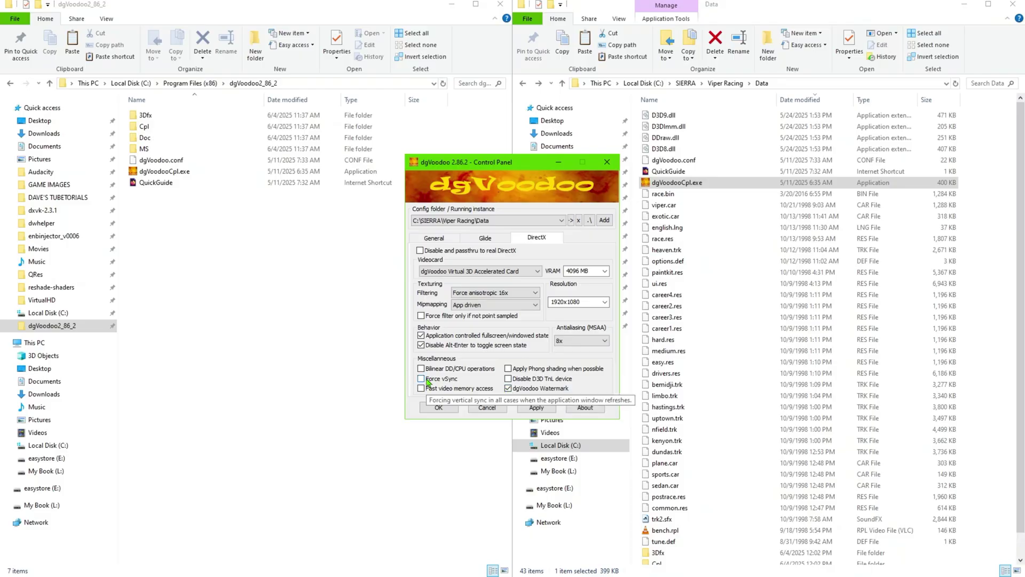
pyautogui.click(421, 383)
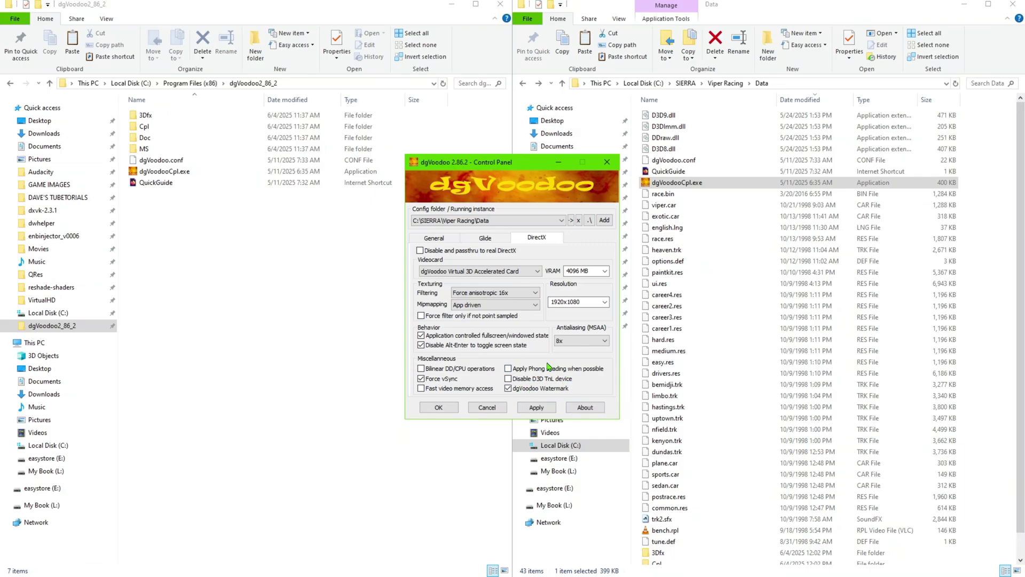
pyautogui.click(536, 407)
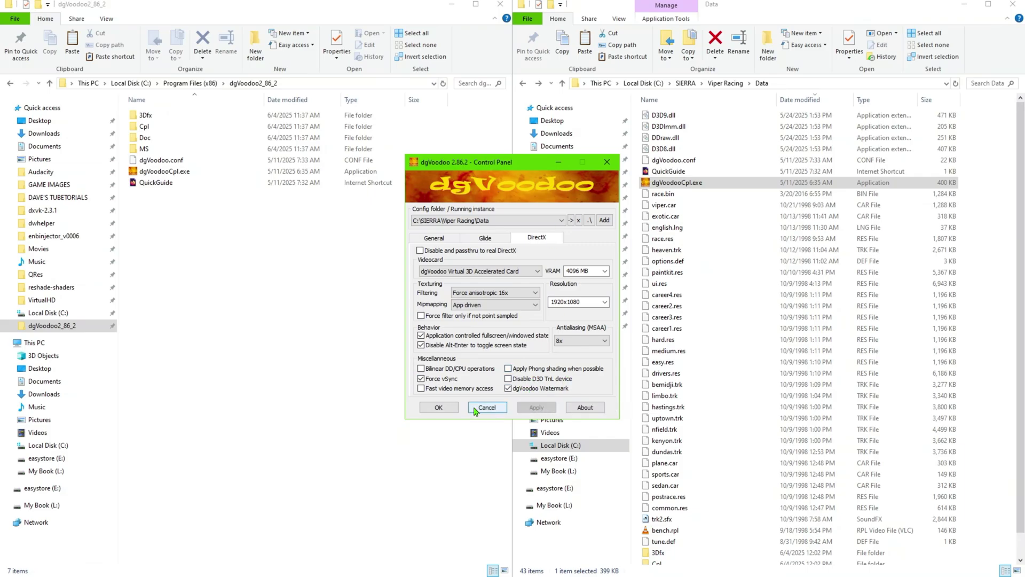
pyautogui.click(438, 408)
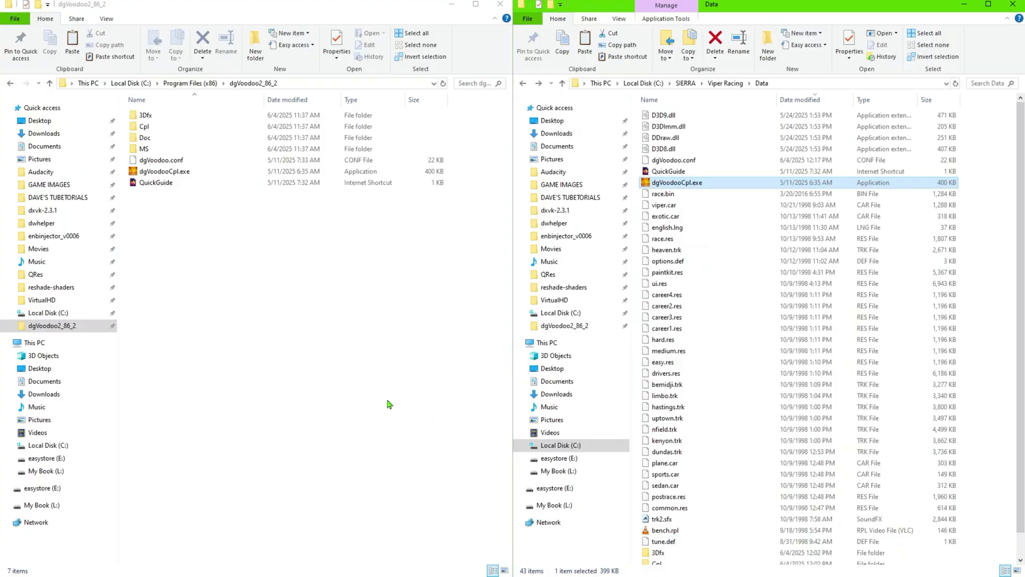
# Return to the Viper Racing install folder and launch Viper Racing.exe to its main menu
pyautogui.click(523, 84)
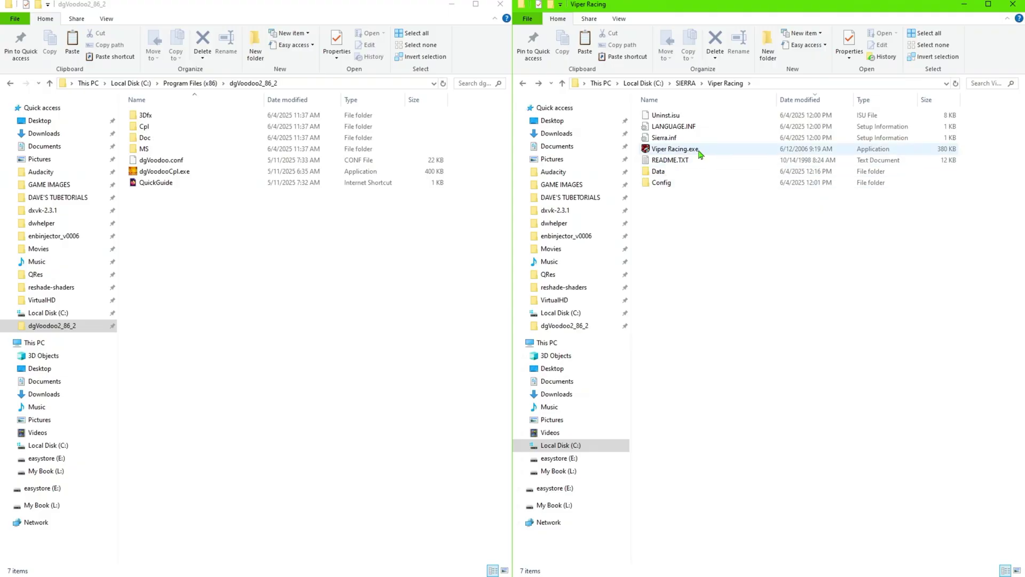
pyautogui.doubleClick(681, 151)
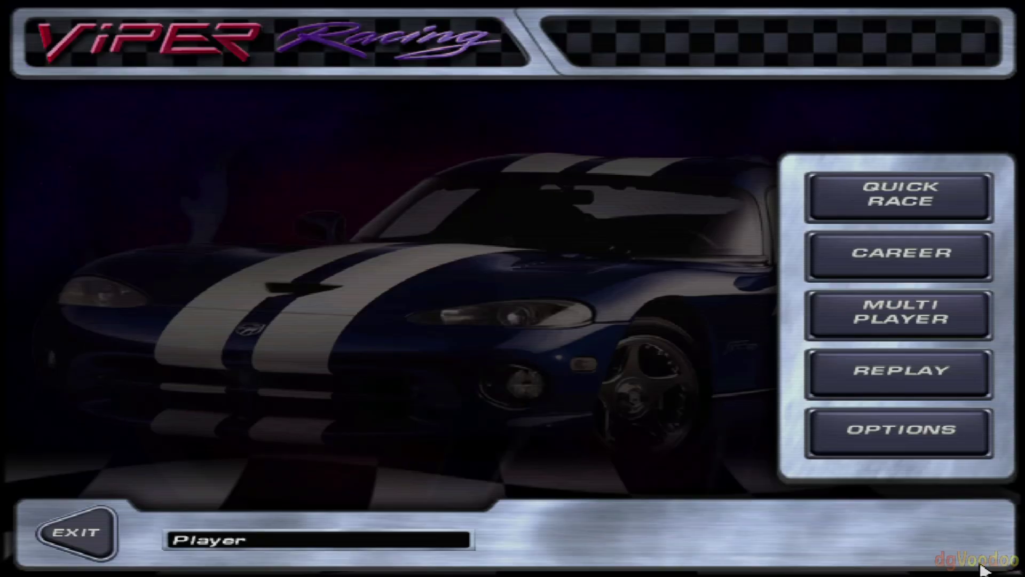
# Visit Options briefly, then start a 3-lap Arcade quick race at Bemidji from the Starting Grid
pyautogui.click(921, 447)
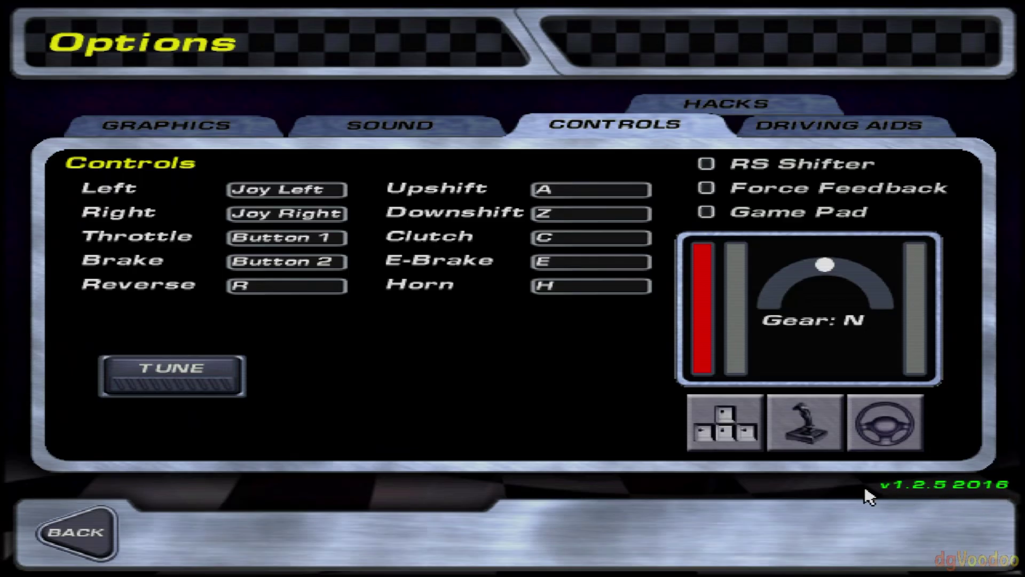
pyautogui.click(81, 532)
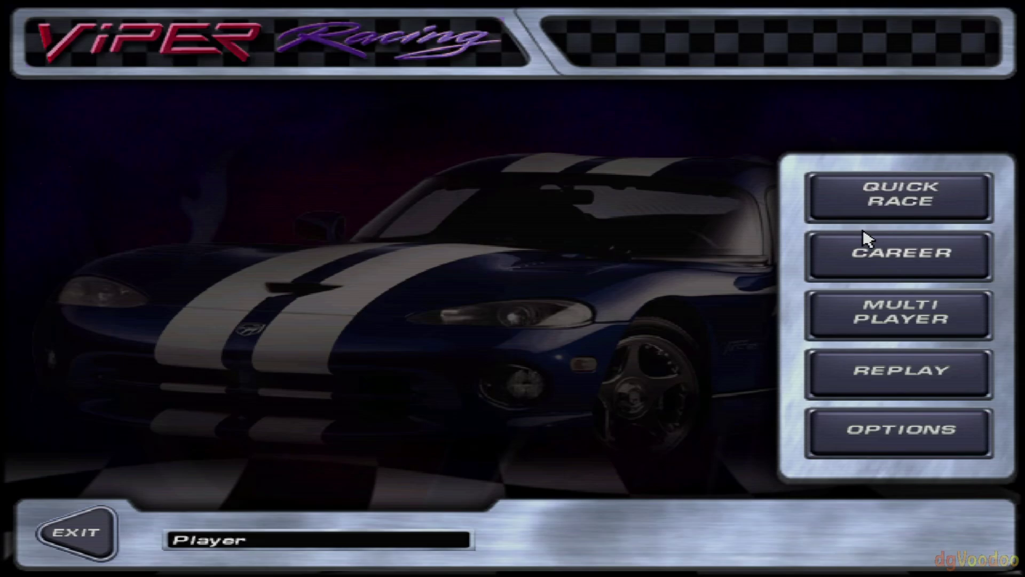
pyautogui.click(896, 204)
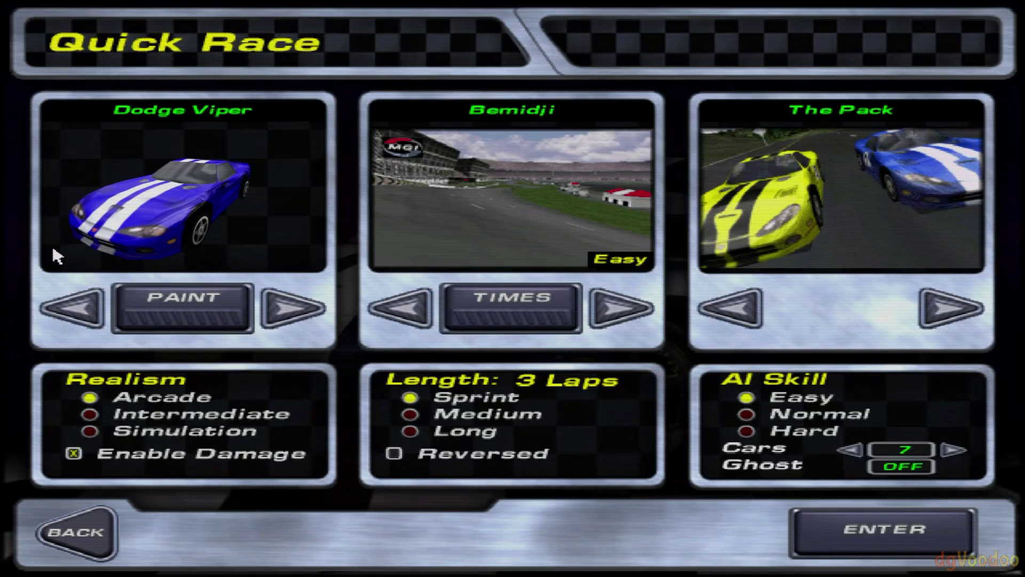
pyautogui.click(860, 537)
pyautogui.click(857, 537)
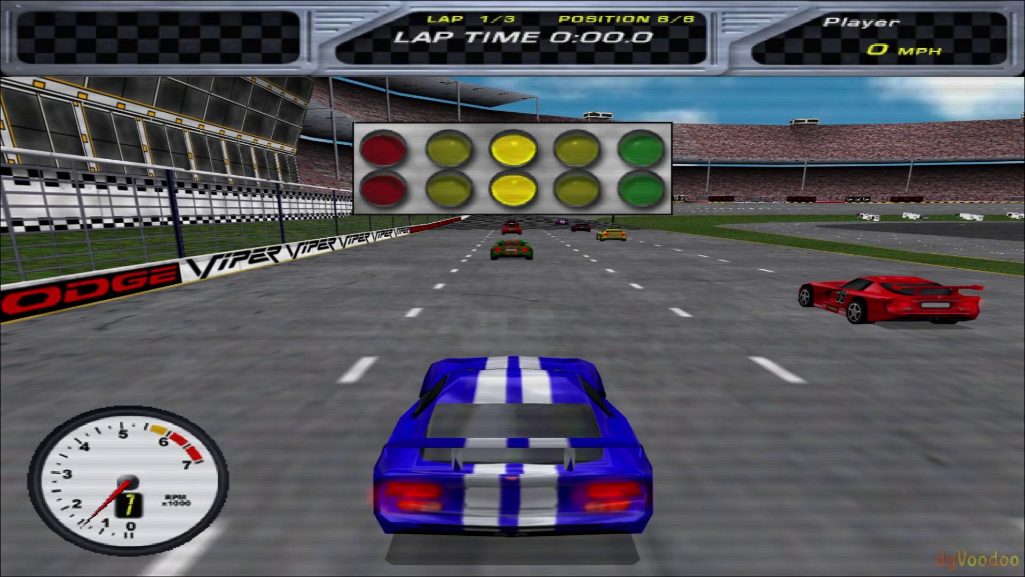
# Accelerate off the line through the gears, under the START gantry and into the right-hand bend
pyautogui.press('Up')
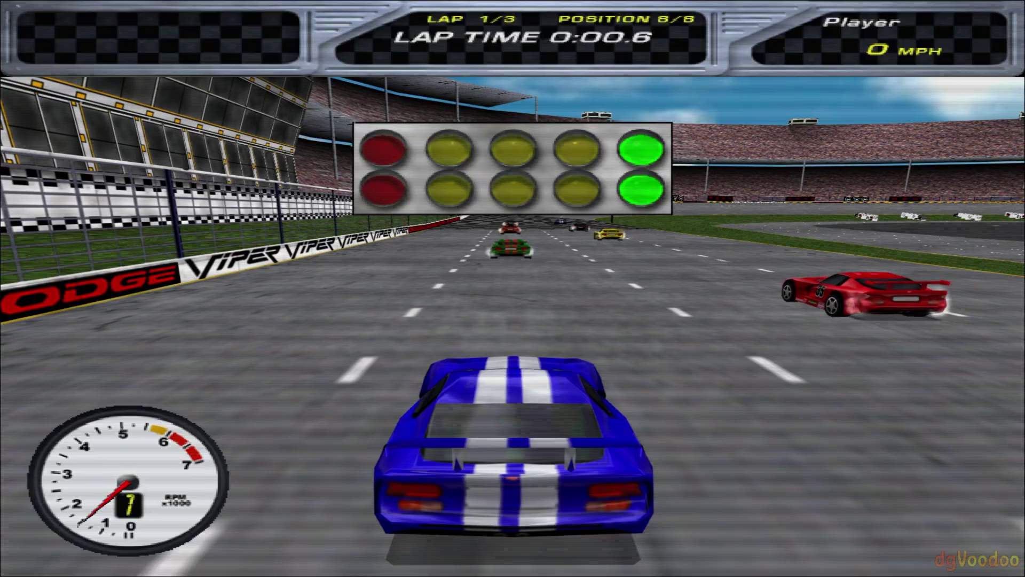
pyautogui.press('Up')
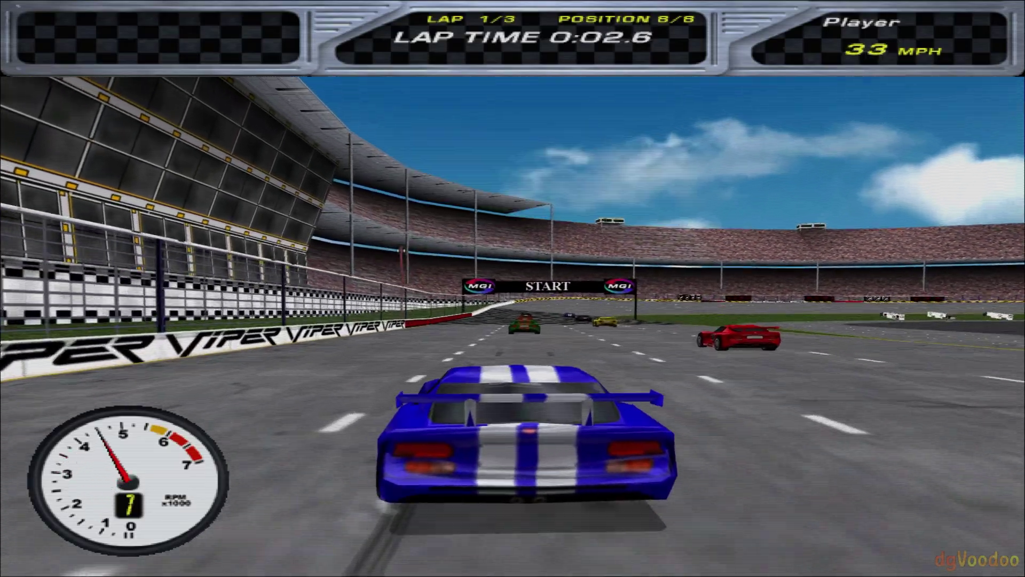
pyautogui.press('Up')
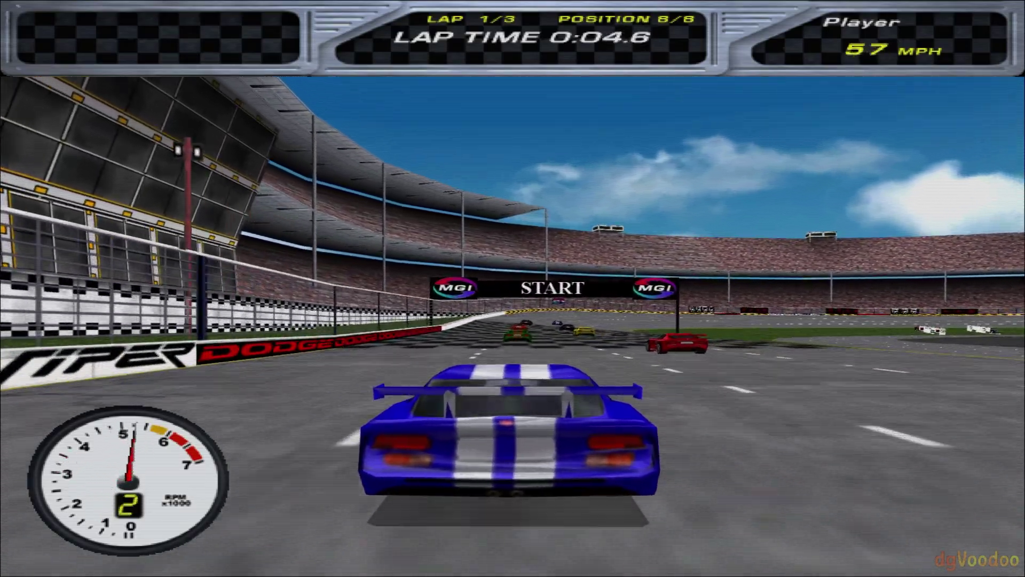
pyautogui.press('Up')
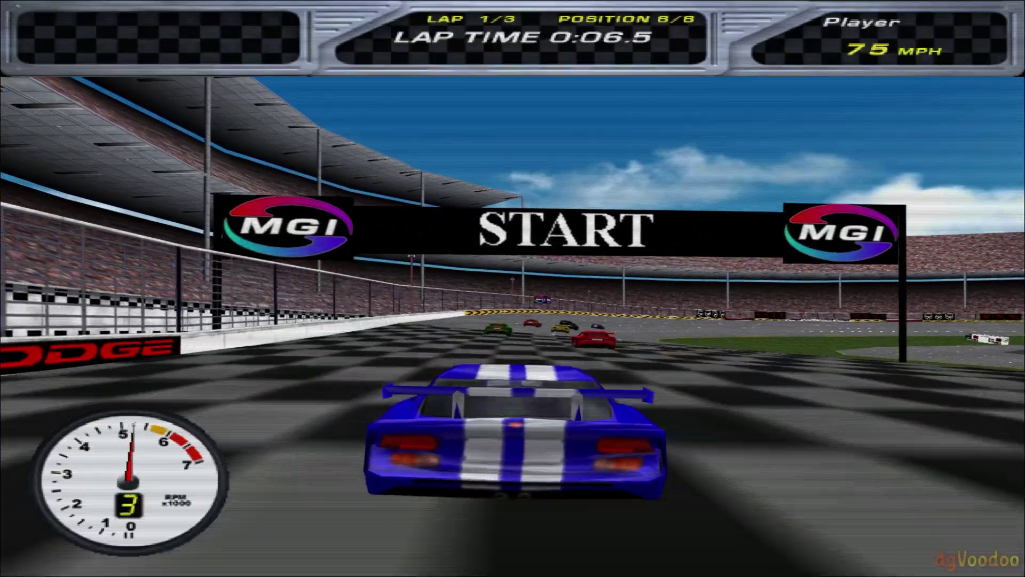
pyautogui.press('Up')
pyautogui.press('Right')
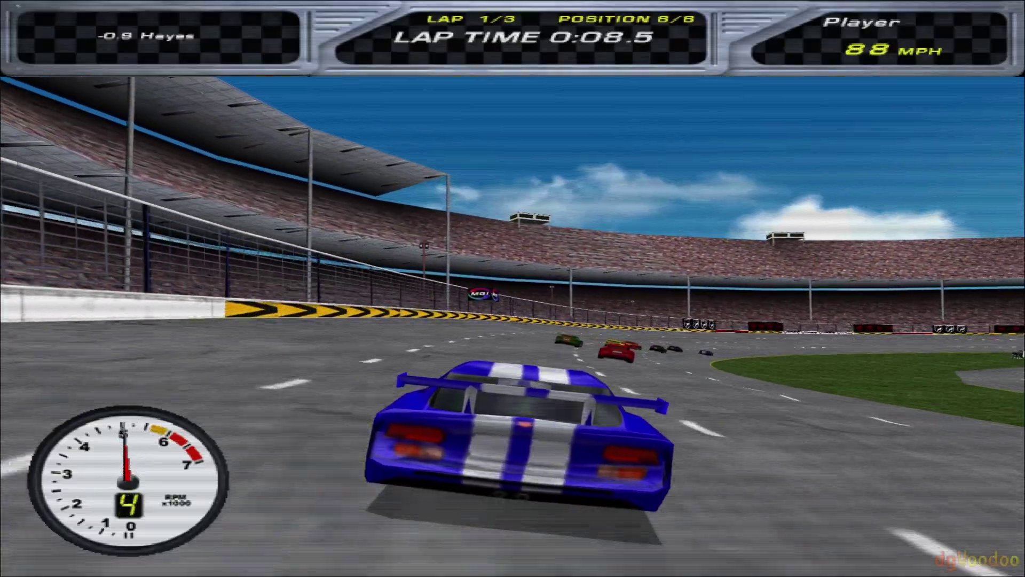
# Pause the race and choose End Race to quit early
pyautogui.press('Escape')
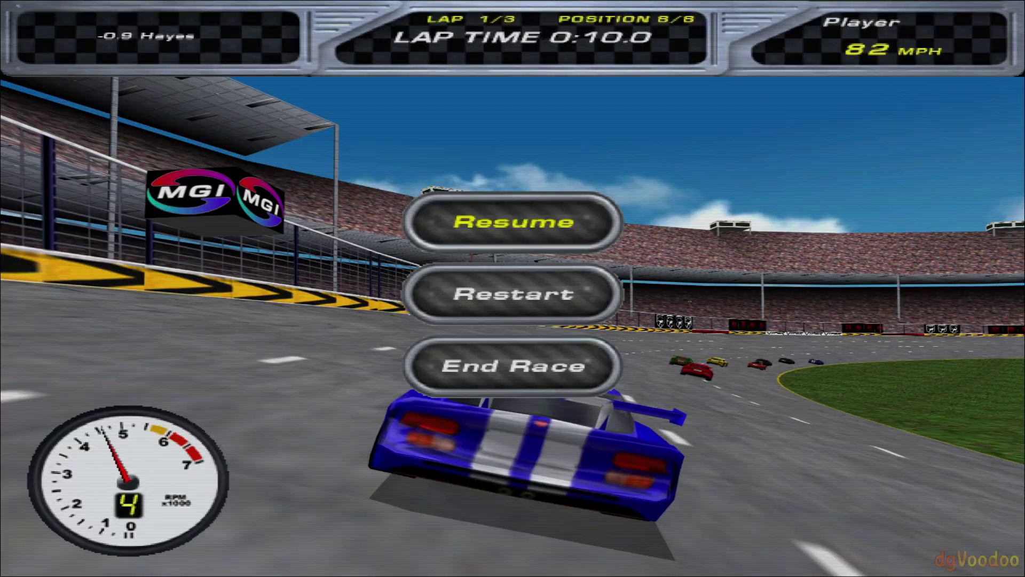
pyautogui.press('Up')
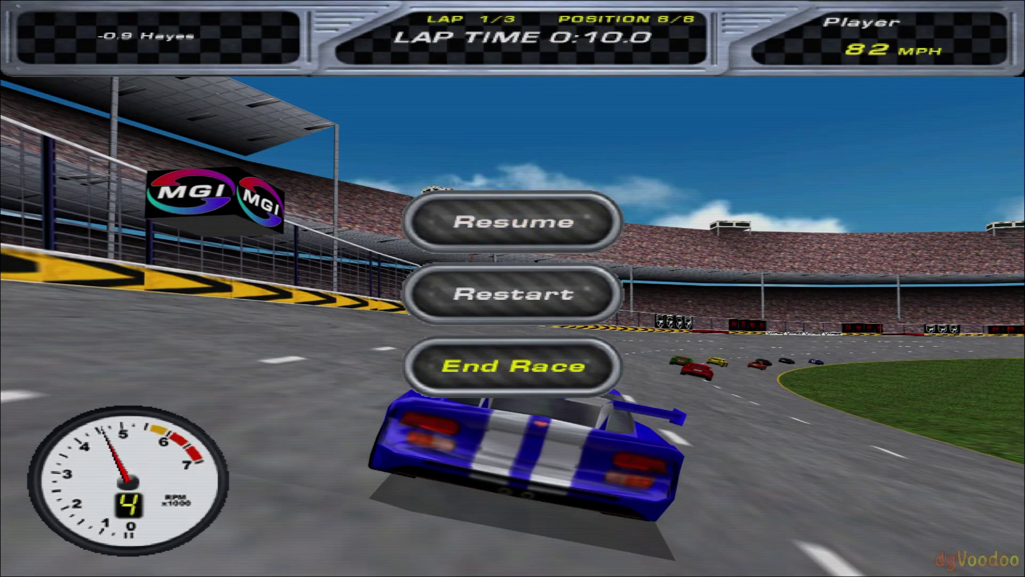
pyautogui.press('Return')
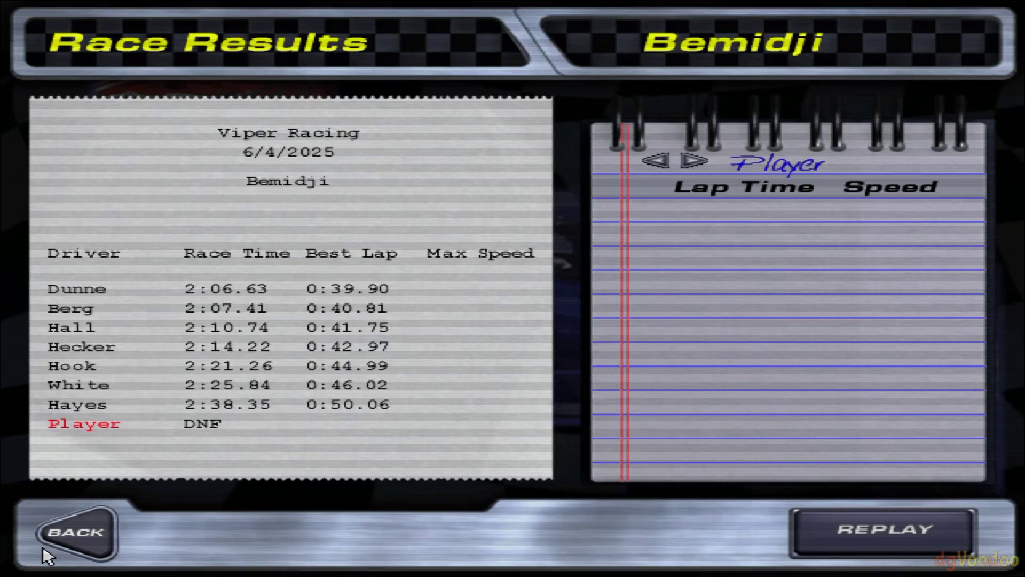
# Back out of the Bemidji results and Quick Race screens to the main menu, then enter Options
pyautogui.click(65, 538)
pyautogui.click(69, 538)
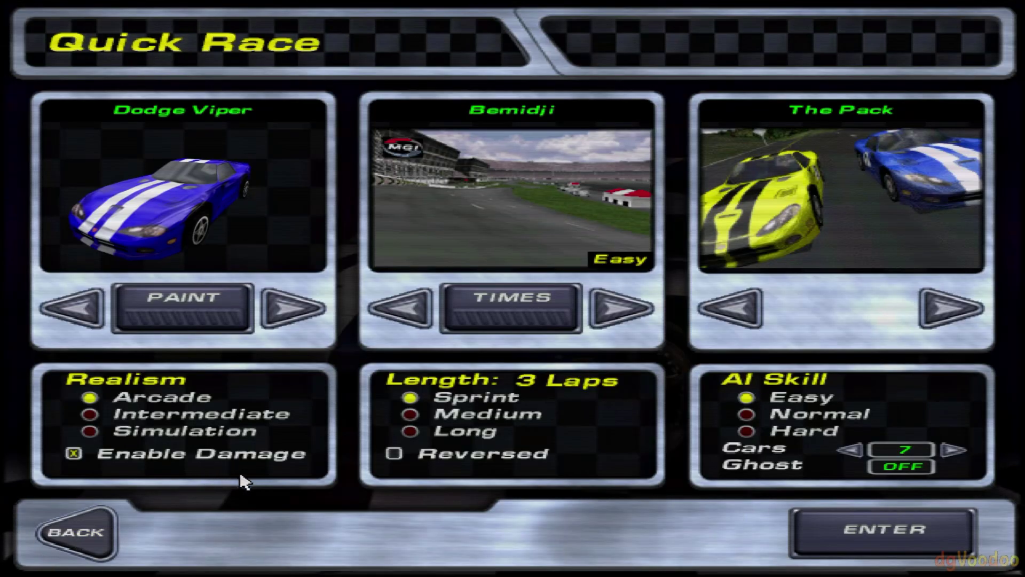
pyautogui.click(84, 540)
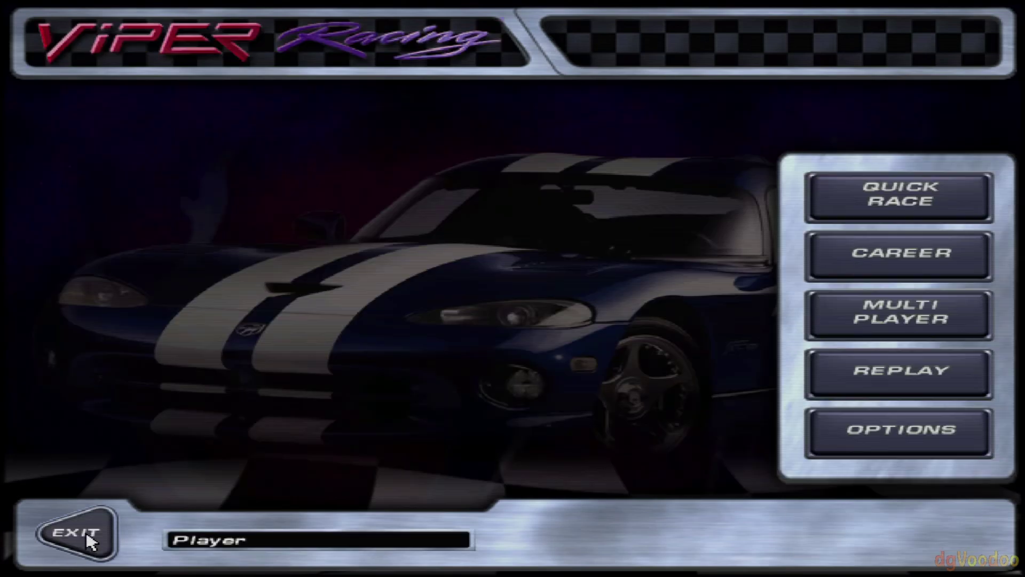
pyautogui.click(893, 440)
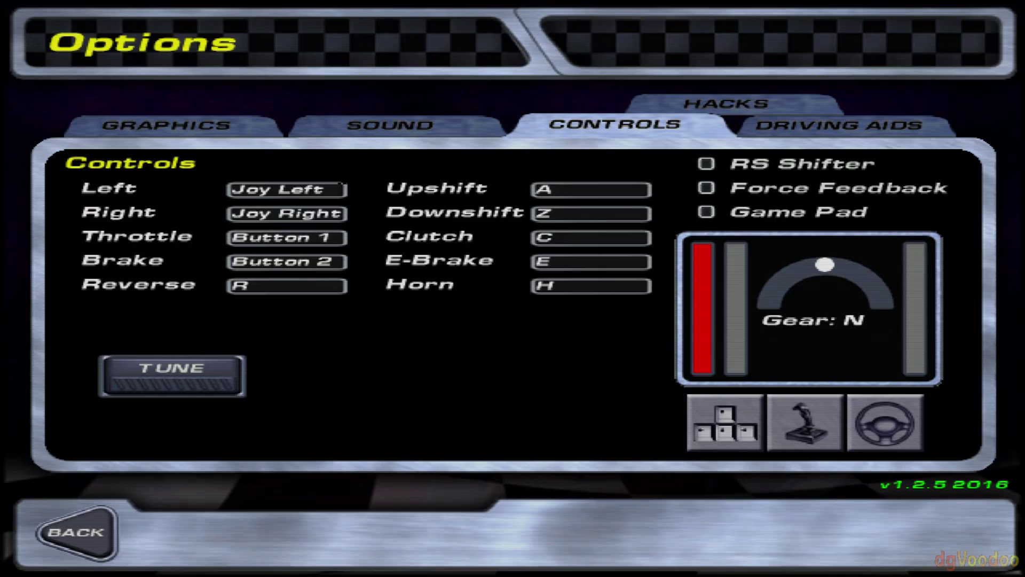
# Check the steering bindings and bind throttle, brake and reverse to controller inputs
pyautogui.click(322, 189)
pyautogui.click(312, 215)
pyautogui.click(313, 235)
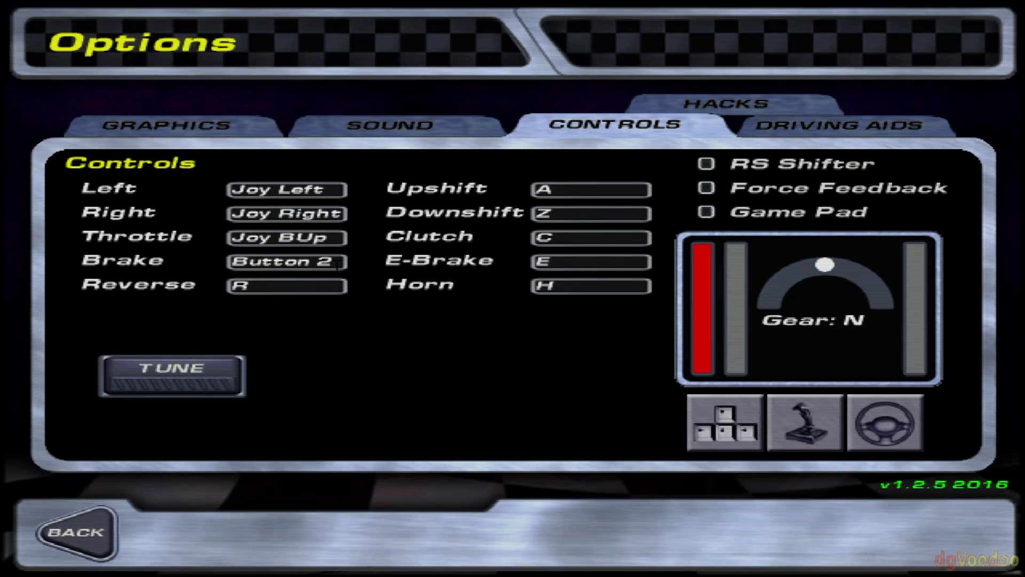
pyautogui.click(335, 260)
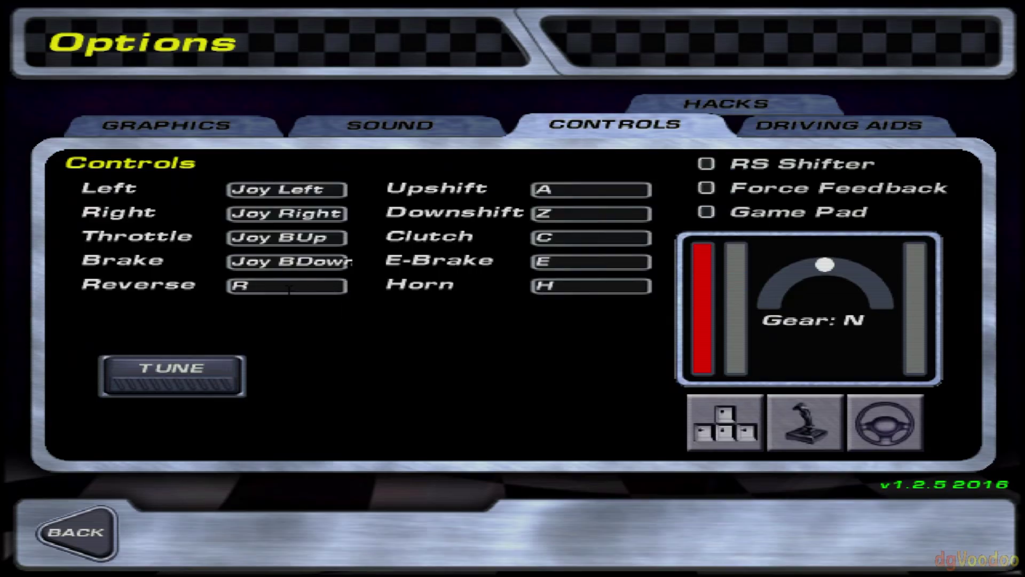
pyautogui.click(290, 287)
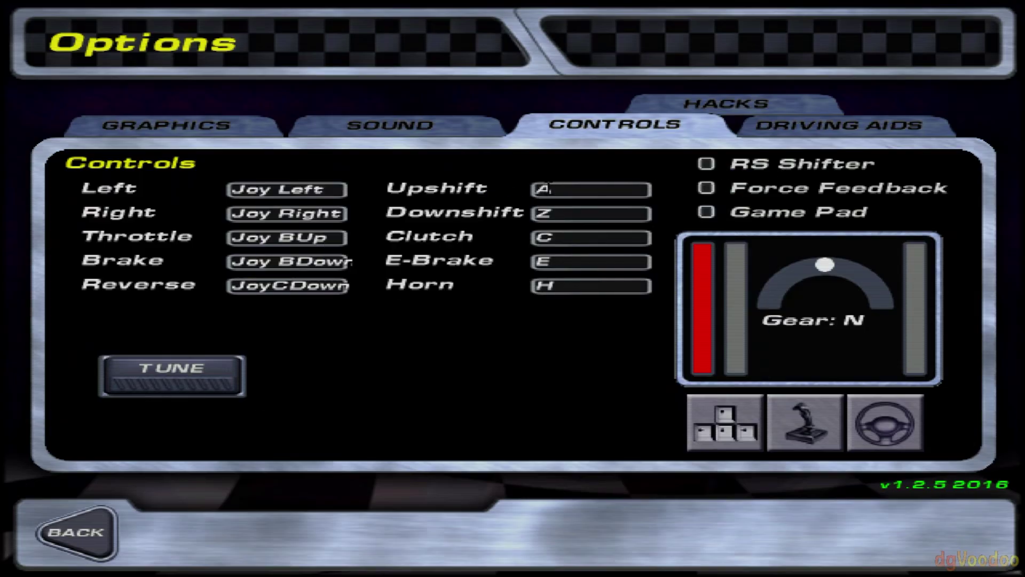
# Bind upshift, downshift (Button 1), clutch and e-brake (Button 4), then return to the main menu
pyautogui.click(572, 188)
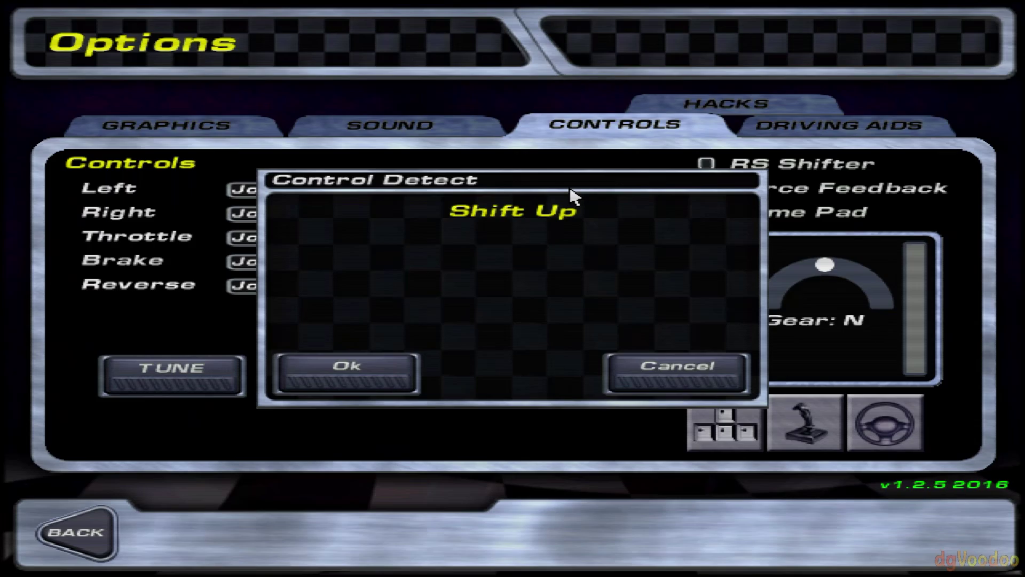
pyautogui.click(574, 213)
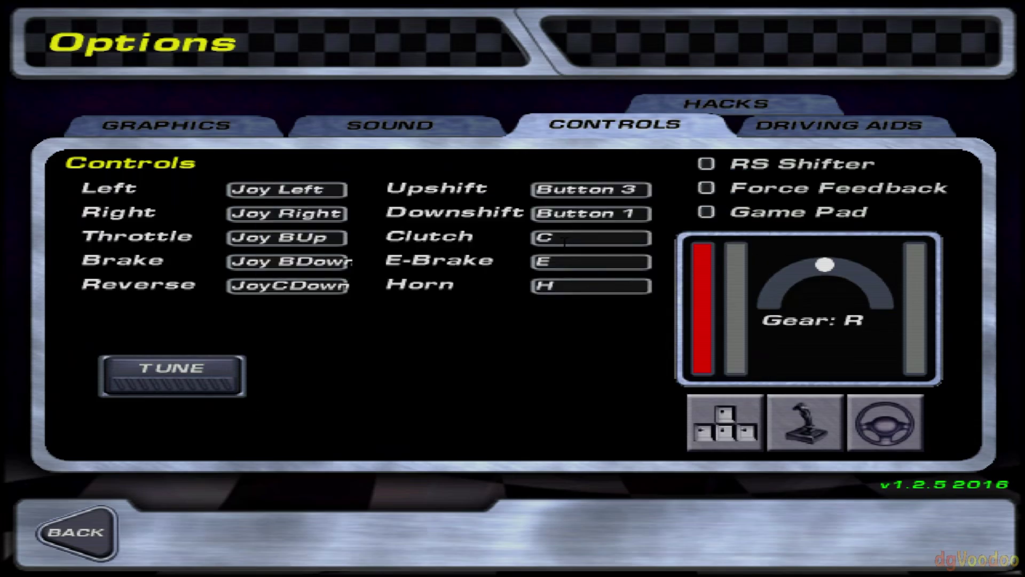
pyautogui.click(563, 241)
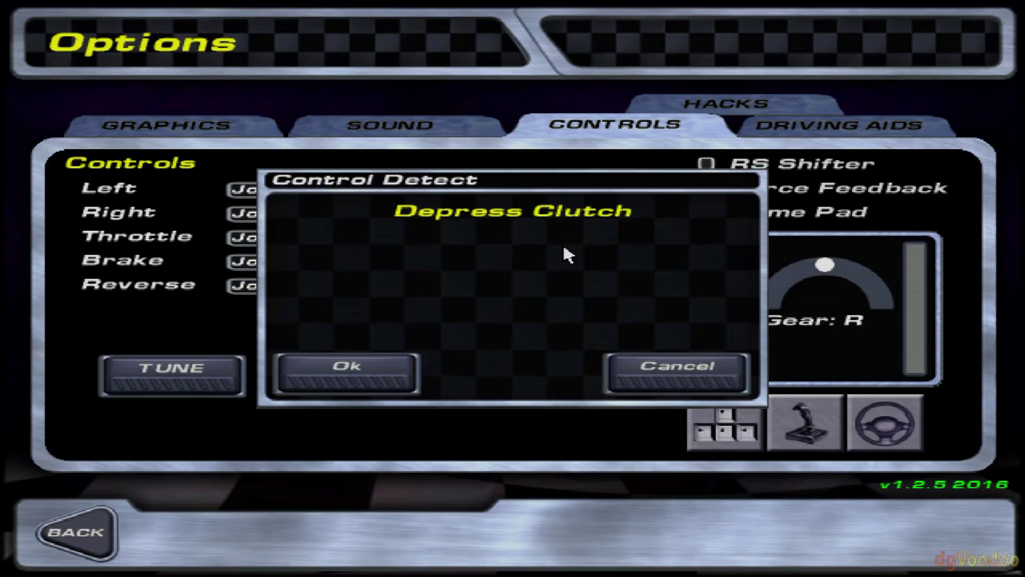
pyautogui.click(586, 264)
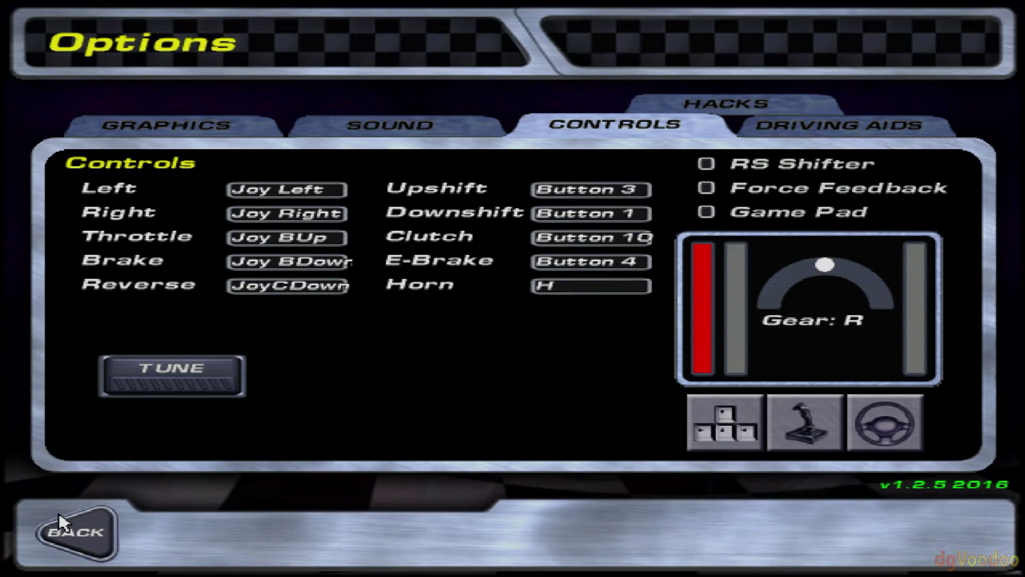
pyautogui.click(66, 528)
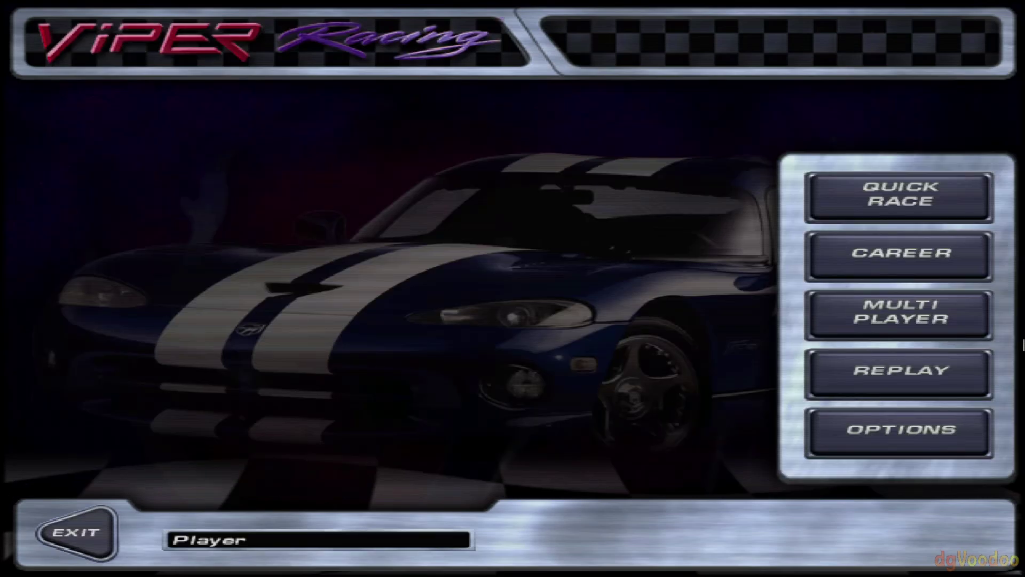